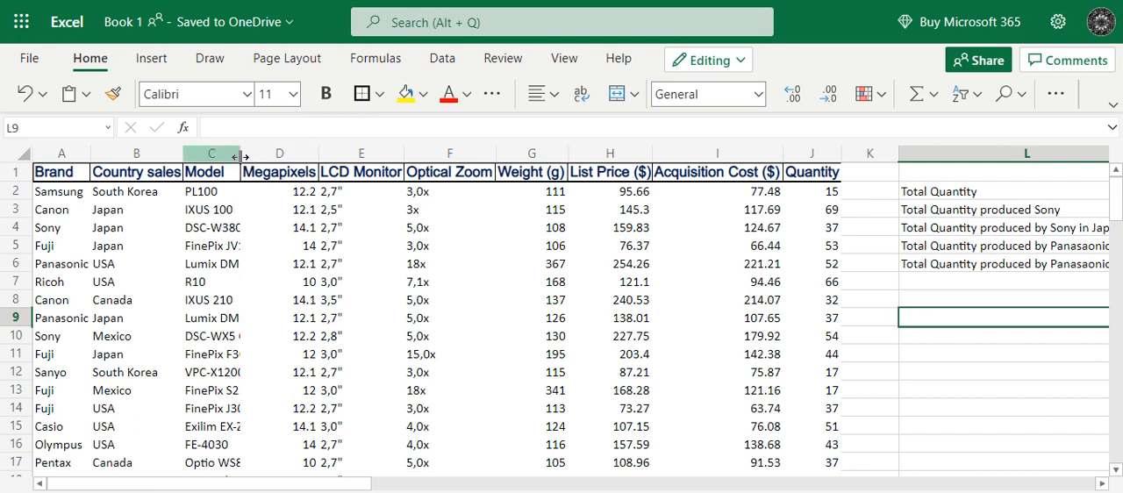
Widen the Model column to a width of 22 so the full model names fit.
left_click_drag(239, 154, 326, 166)
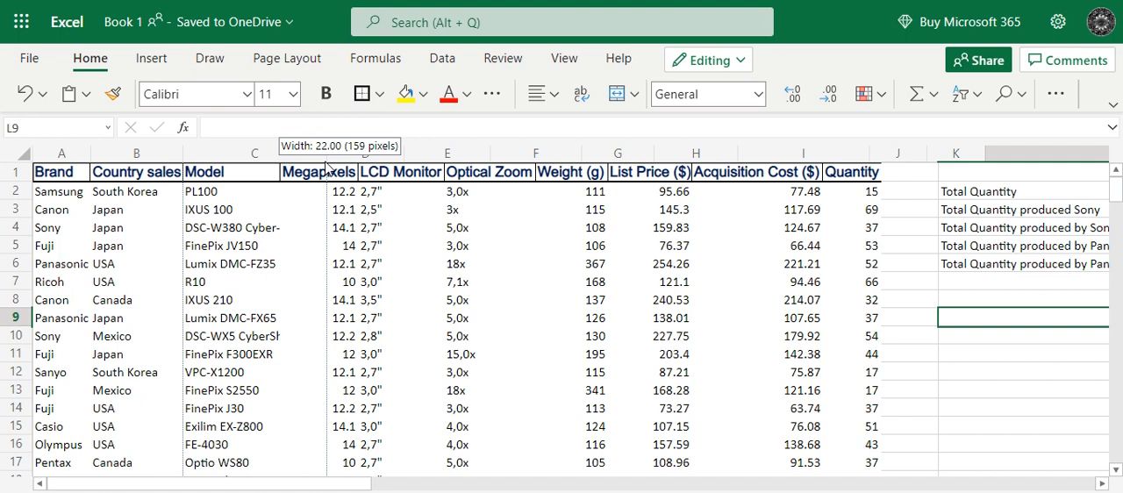
left_click_drag(326, 166, 326, 166)
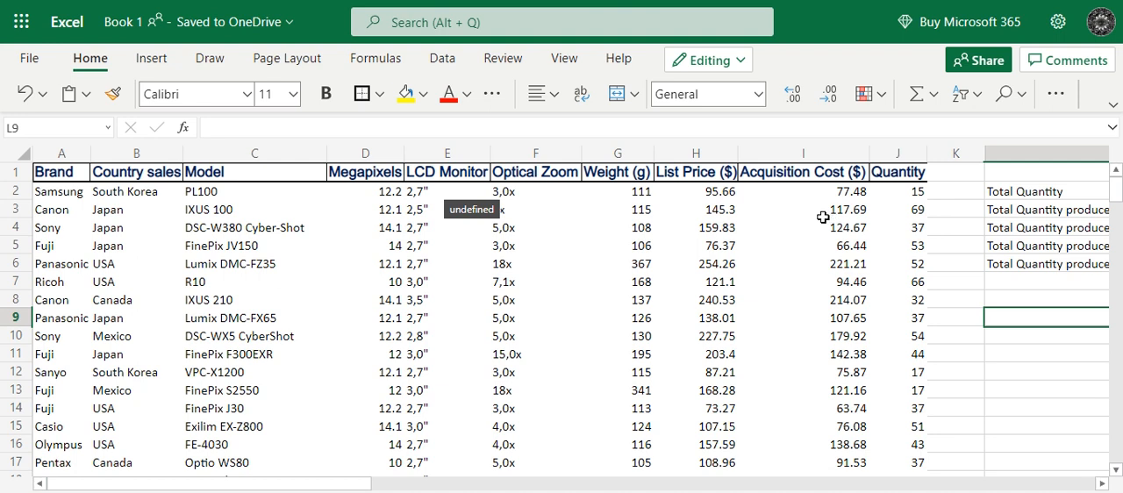
Examine the camera data rows and the five total-quantity labels in L2:L6 that need formulas.
scroll(245, 358, "down", 6)
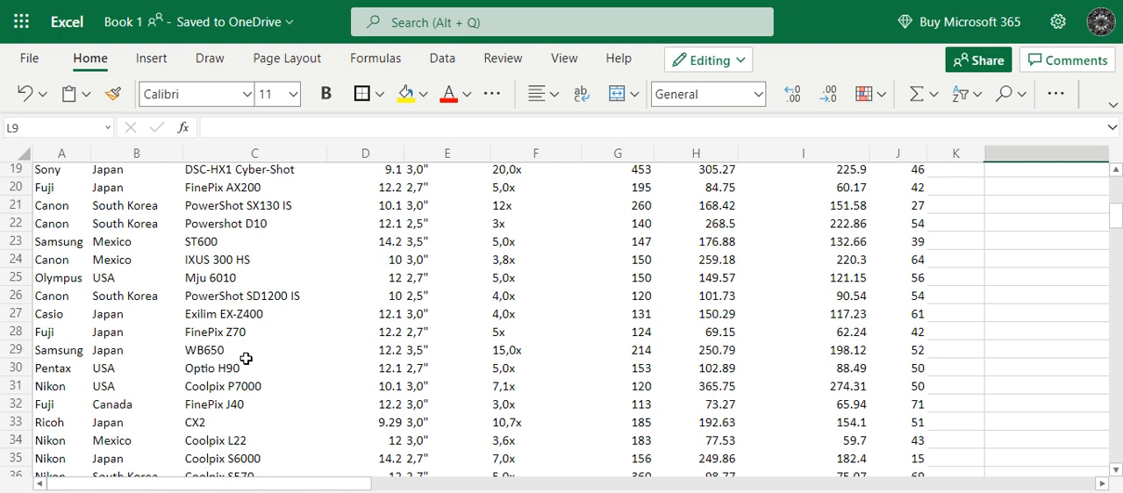
scroll(245, 358, "down", 6)
scroll(246, 360, "up", 12)
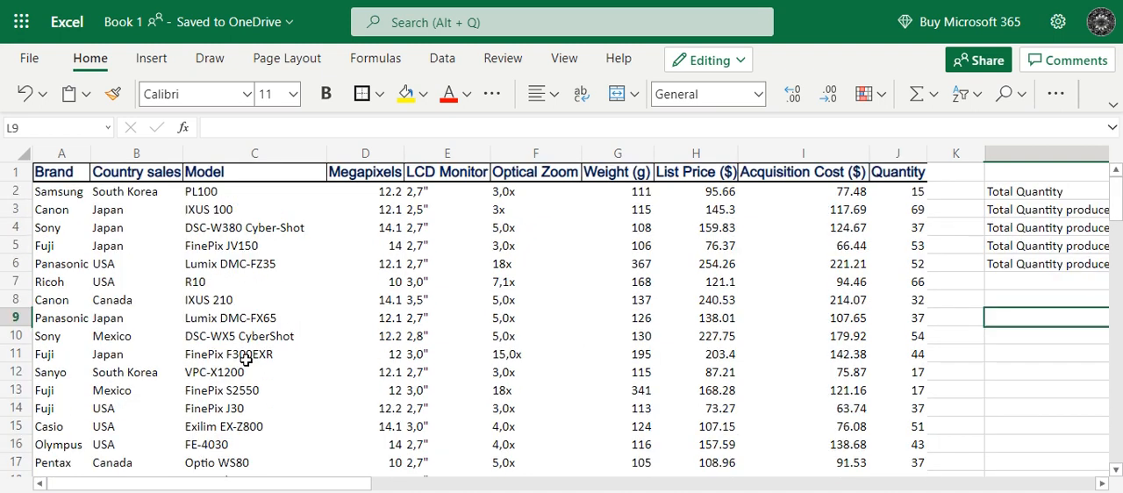
left_click_drag(282, 486, 353, 487)
left_click(784, 193)
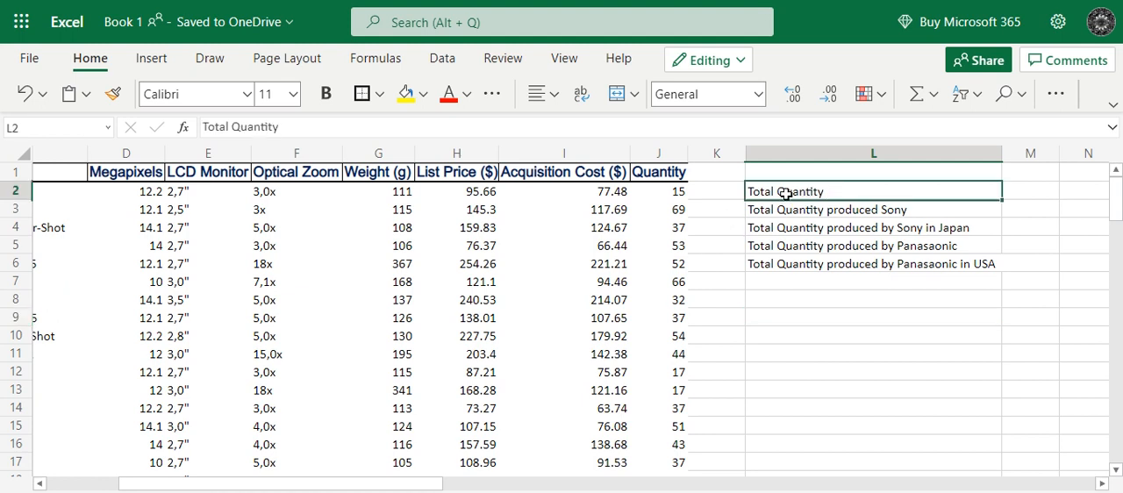
left_click(786, 209)
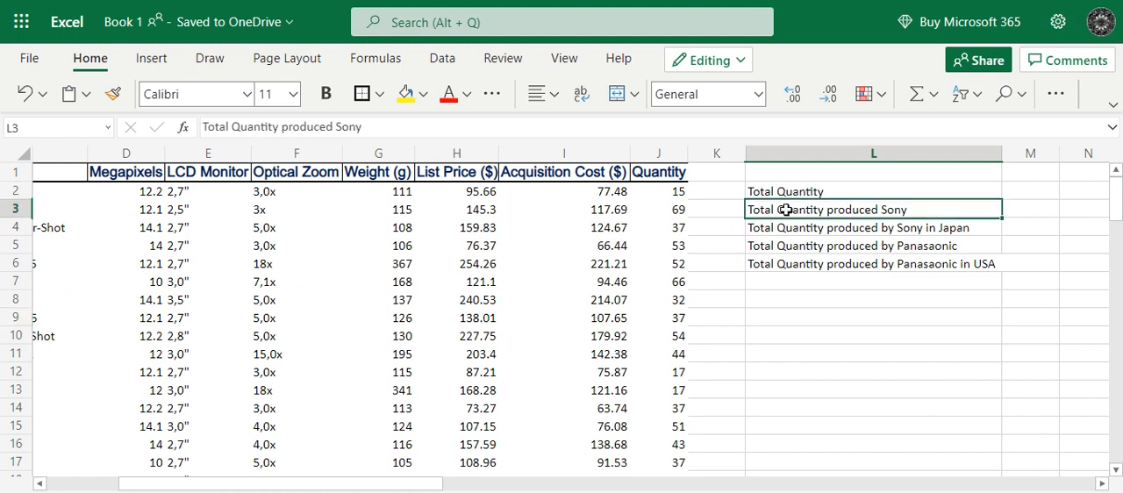
left_click(786, 229)
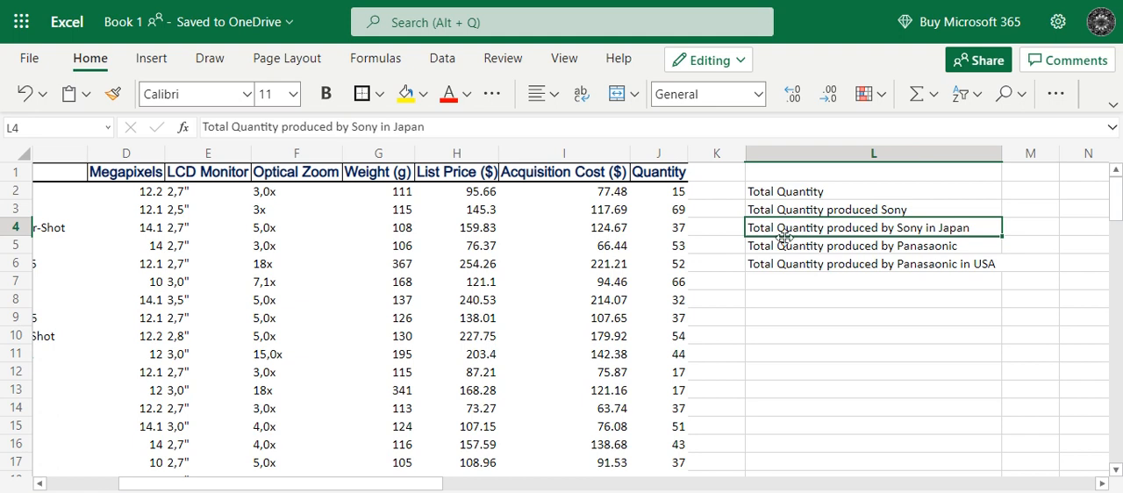
left_click(786, 249)
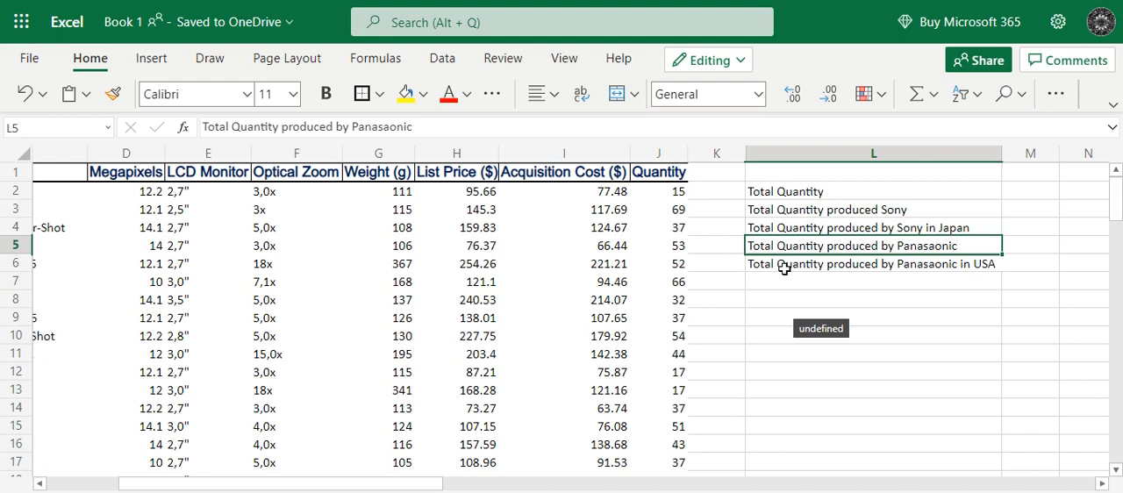
left_click(784, 266)
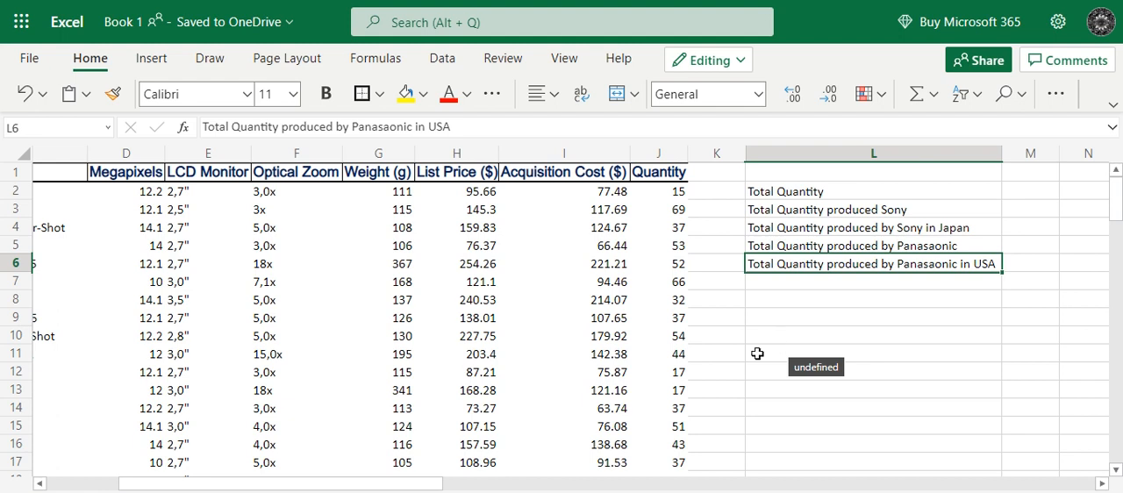
mouse_move(424, 489)
left_mouse_down()
mouse_move(333, 489)
mouse_move(404, 487)
left_mouse_up()
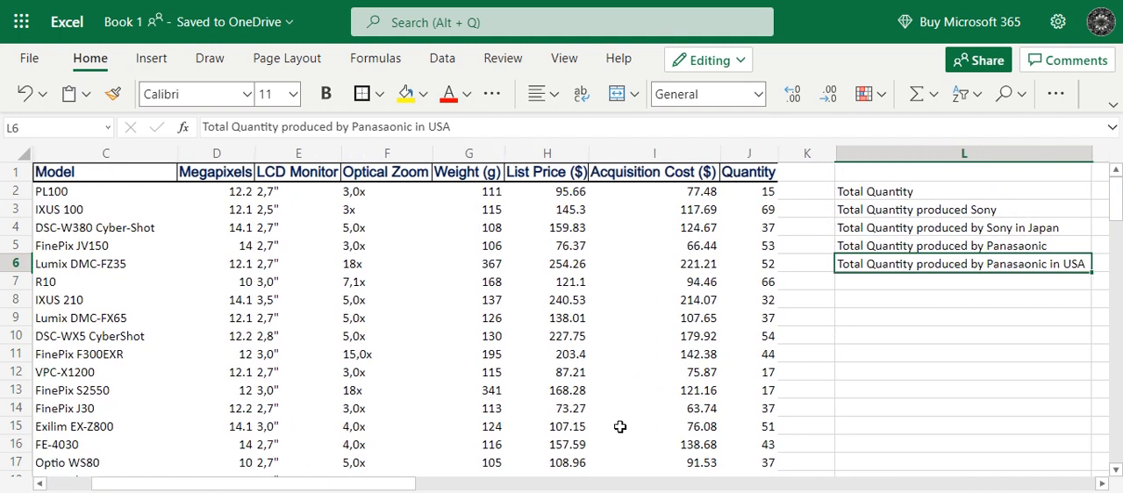
left_click_drag(400, 487, 432, 488)
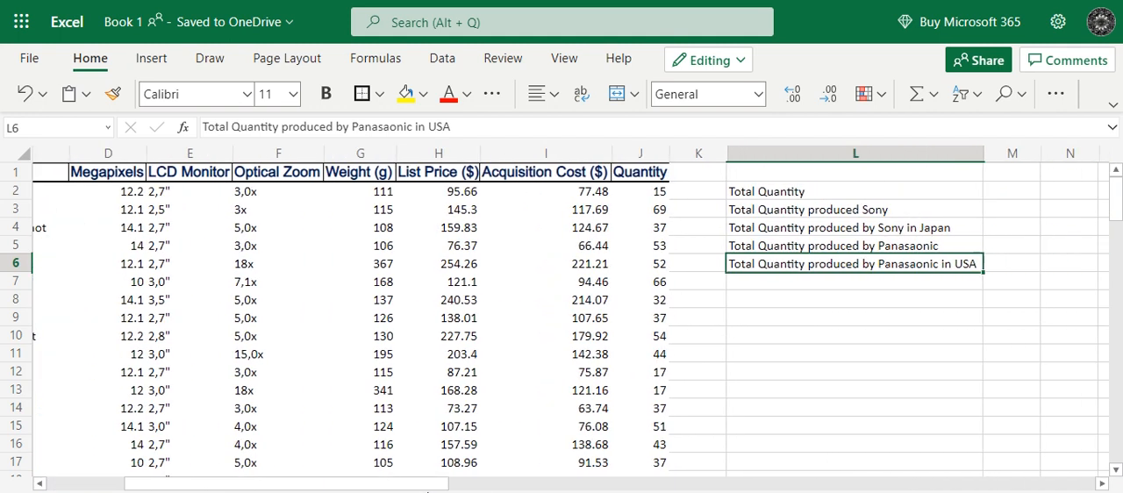
Calculate the total quantity in cell M2 with the formula =SUM(J2:J51).
left_click(1010, 197)
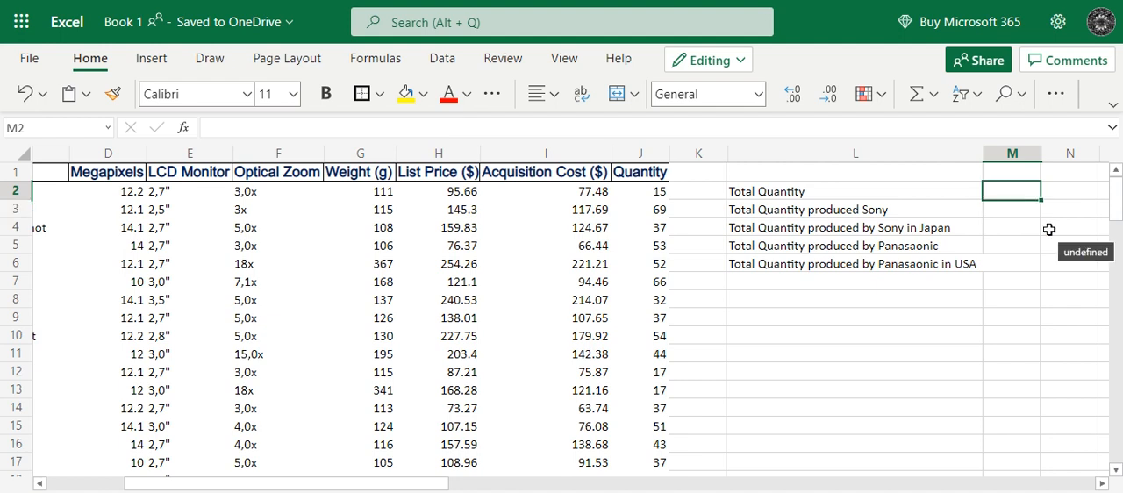
type("=sum")
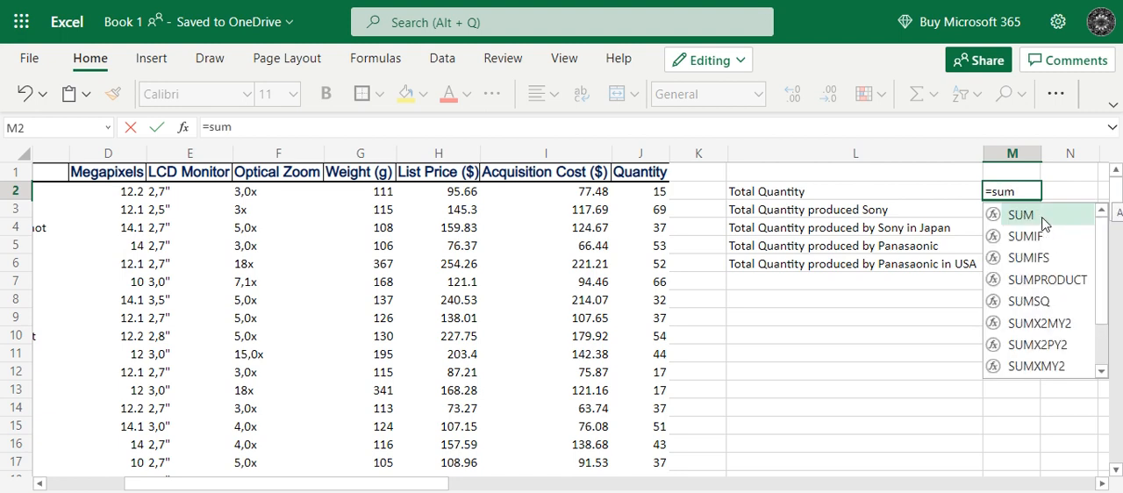
double_click(1042, 220)
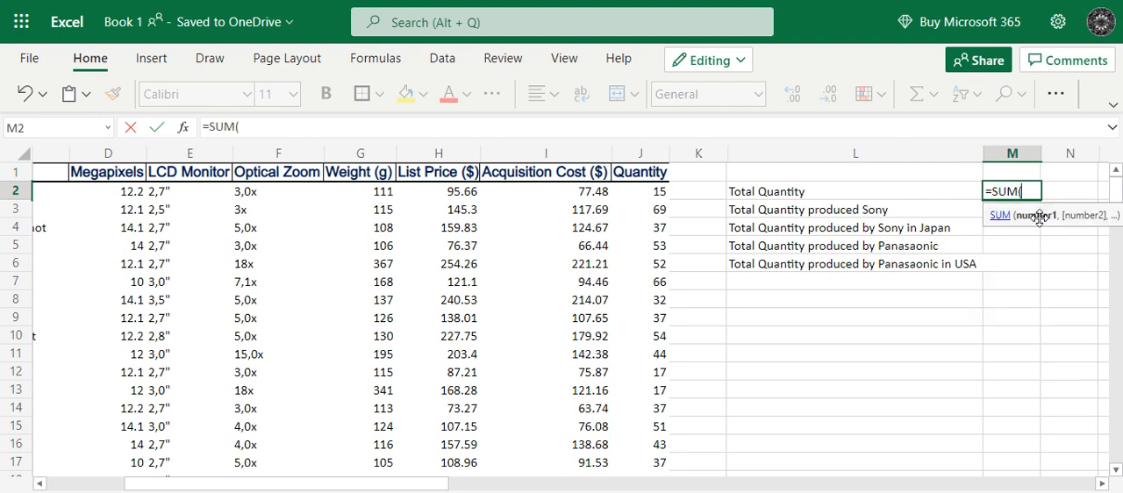
left_click(643, 192)
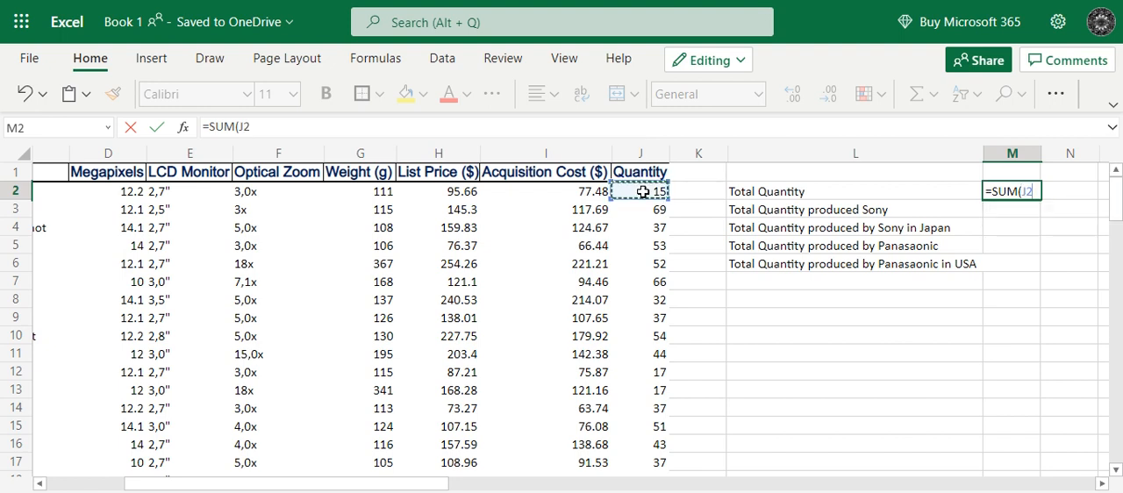
scroll(643, 193, "down", 11)
key("ctrl+shift+Down")
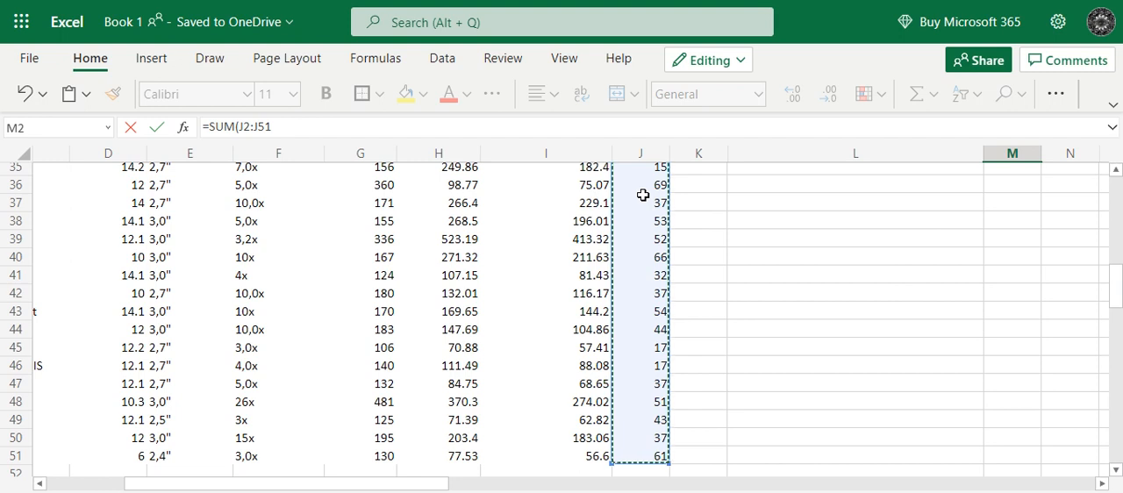
left_click(286, 130)
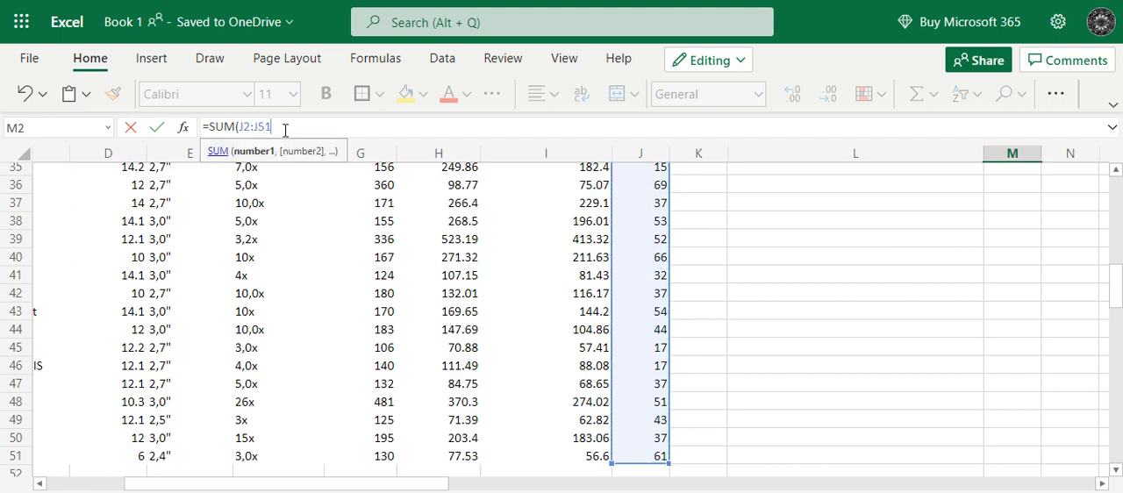
type(")")
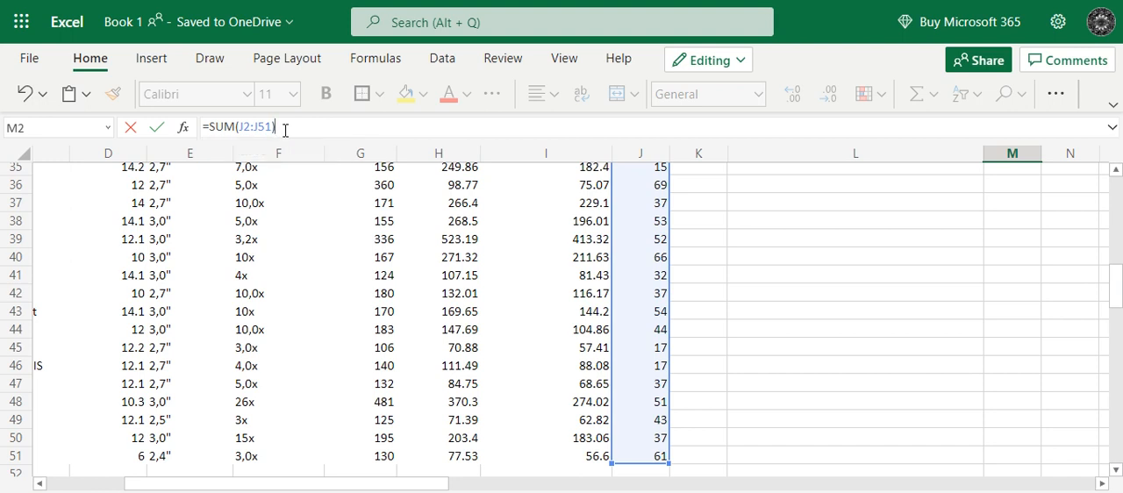
key("Return")
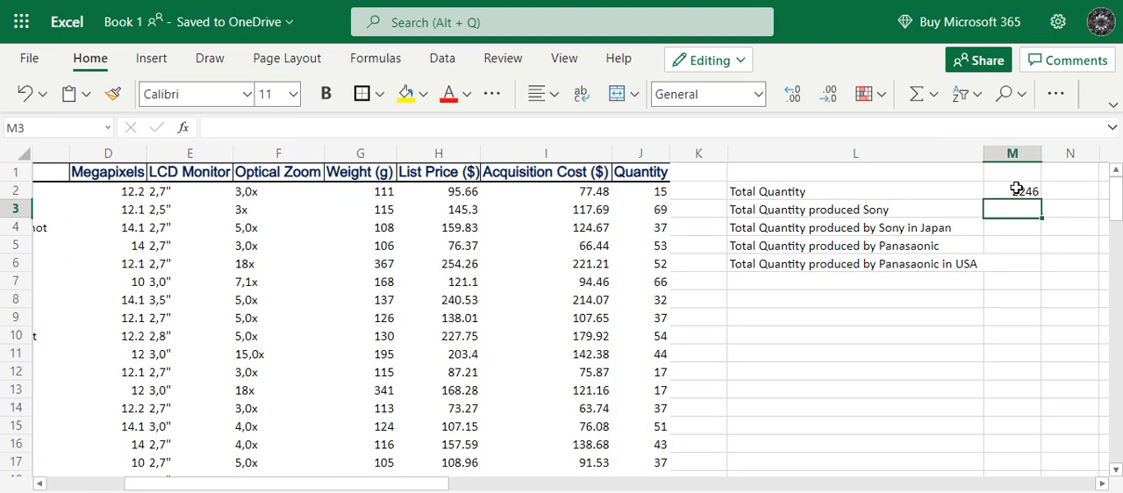
left_click(1016, 189)
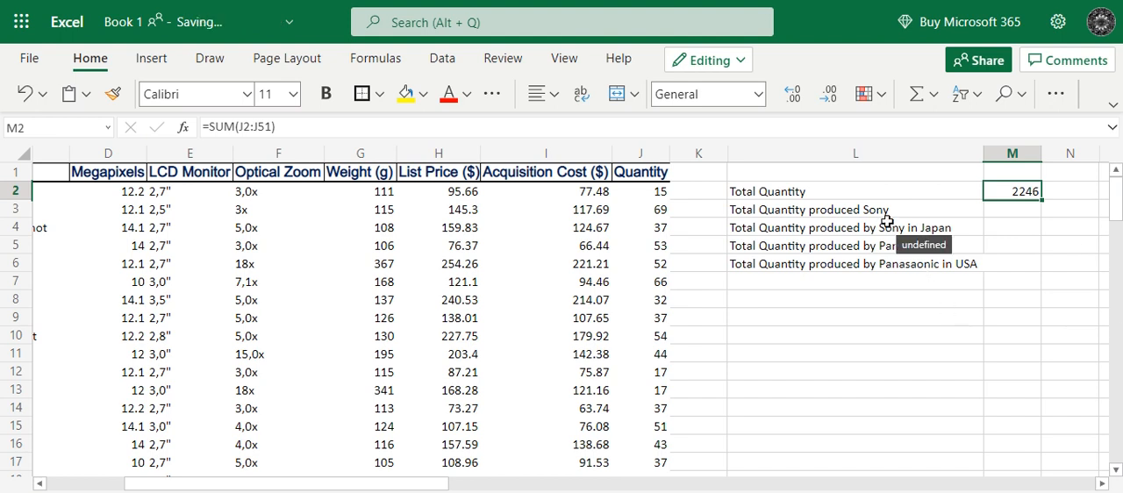
Correct the label in cell L3 to read "Total Quantity produced by Sony".
left_click(830, 213)
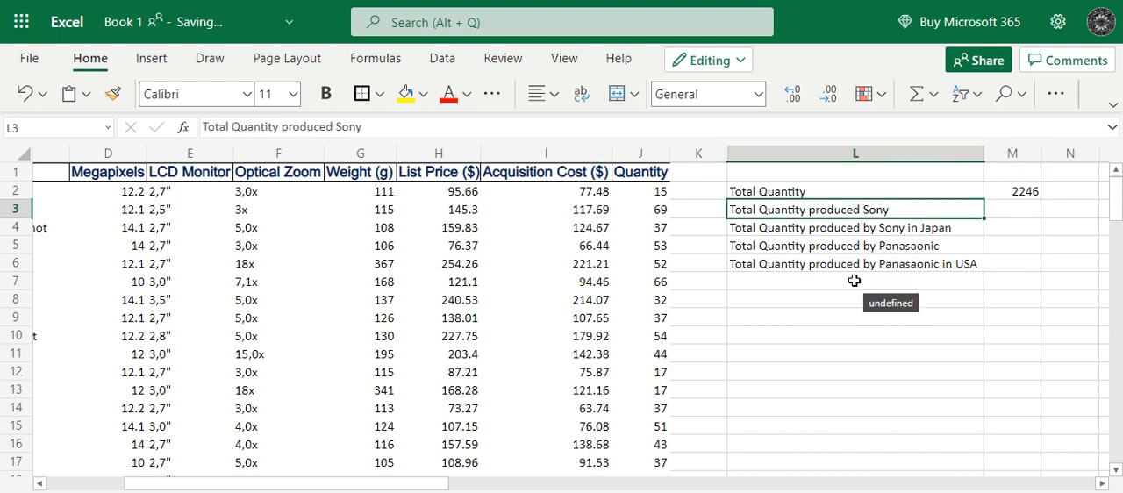
double_click(867, 212)
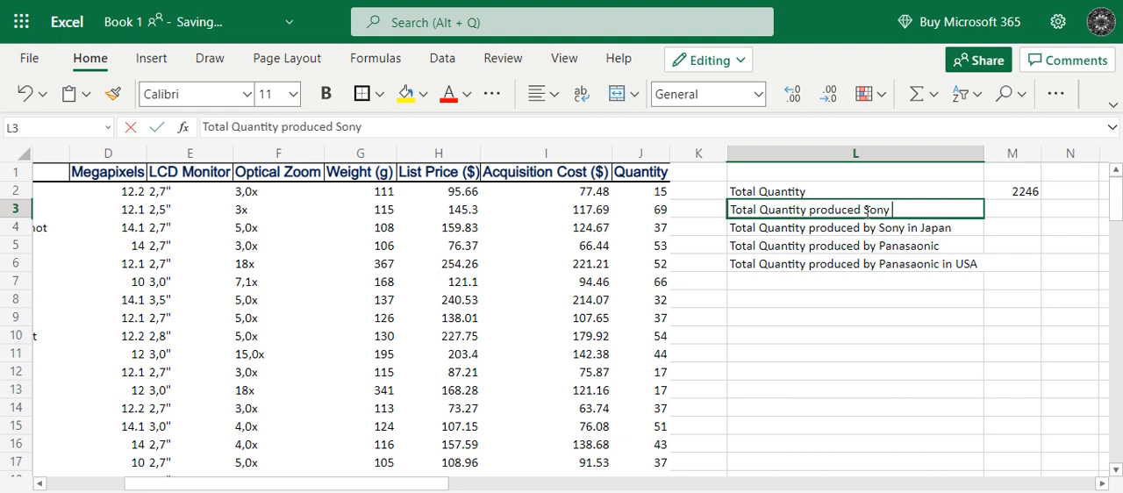
left_click(866, 212)
type("by")
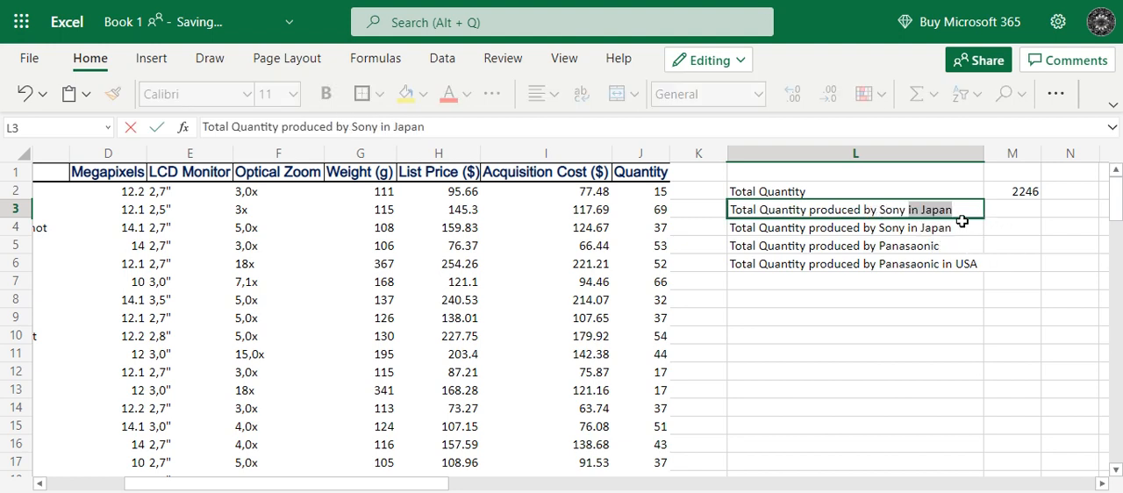
key("Return")
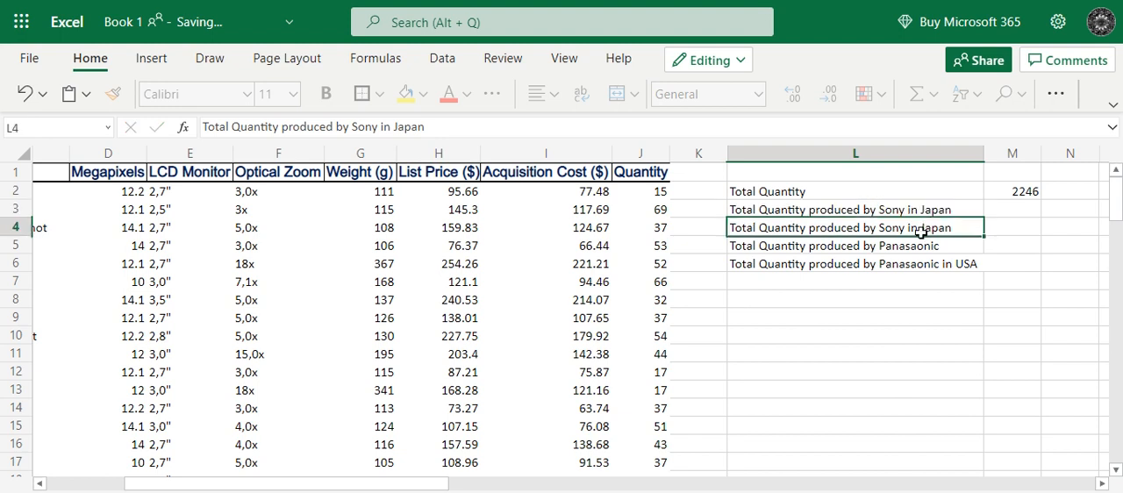
left_click(933, 213)
key("Return")
double_click(953, 210)
key("BackSpace")
key("BackSpace")
key("BackSpace")
key("BackSpace")
key("BackSpace")
key("BackSpace")
key("BackSpace")
key("BackSpace")
key("BackSpace")
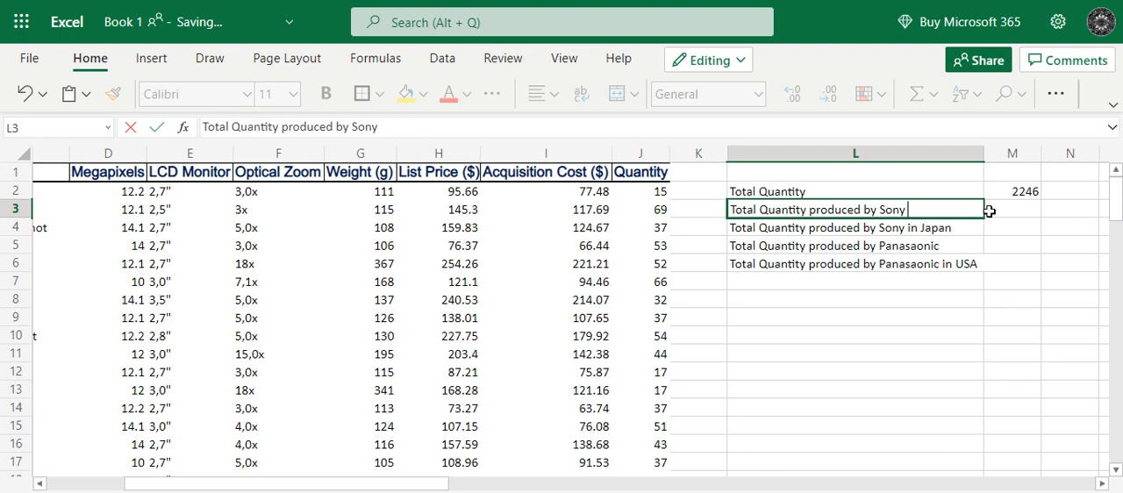
Begin a SUMIF formula in cell M3 for the total quantity produced by Sony.
left_click(992, 210)
type("=")
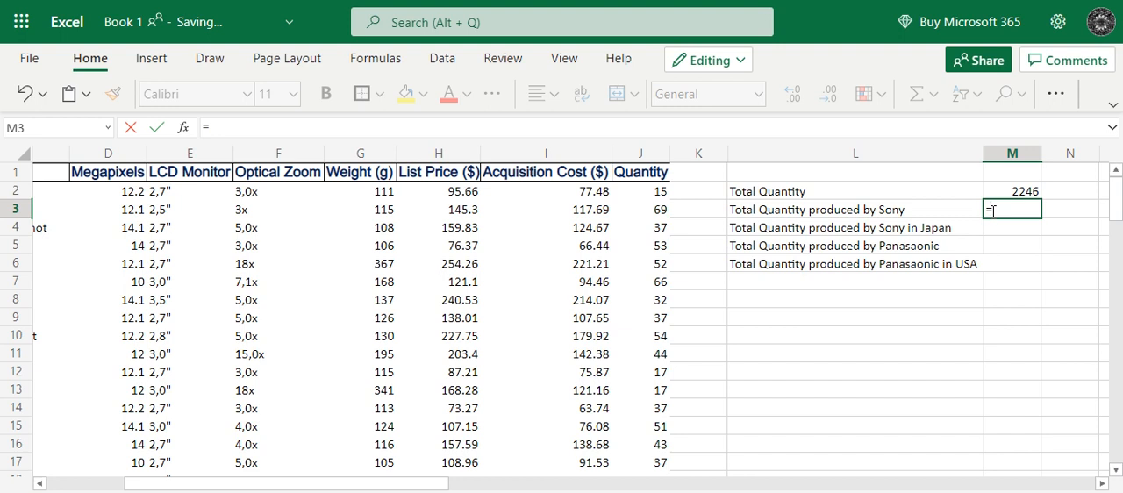
type("sumif")
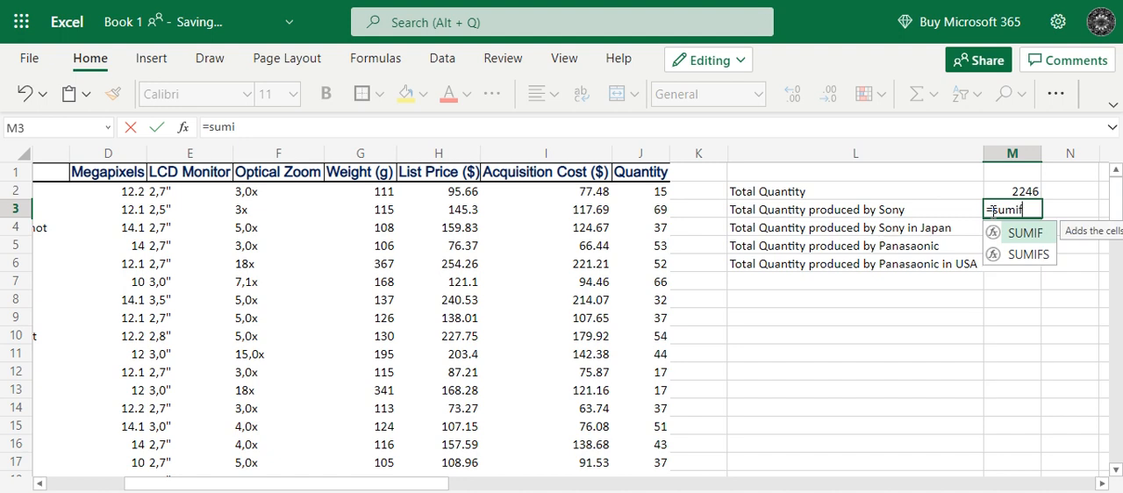
double_click(1041, 233)
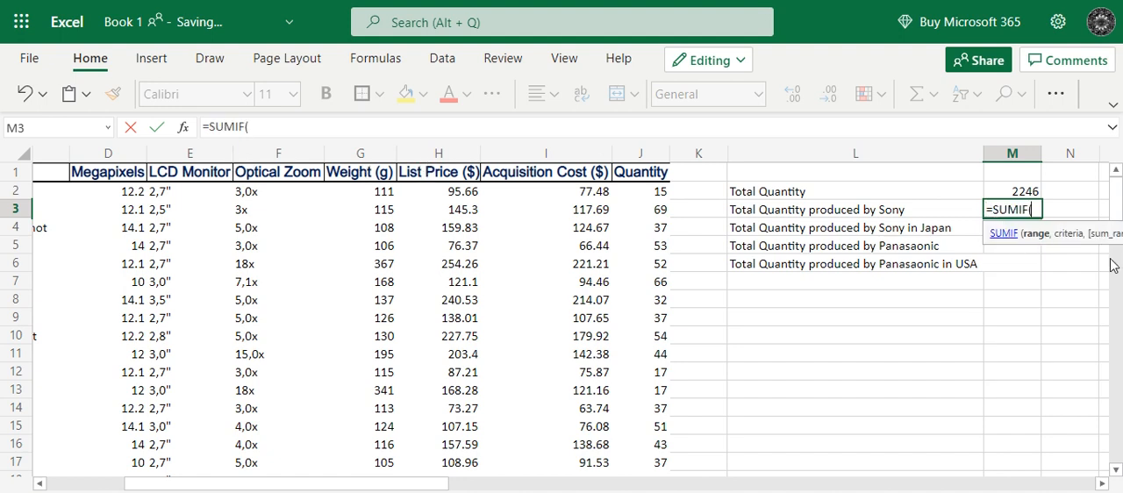
left_click(254, 126)
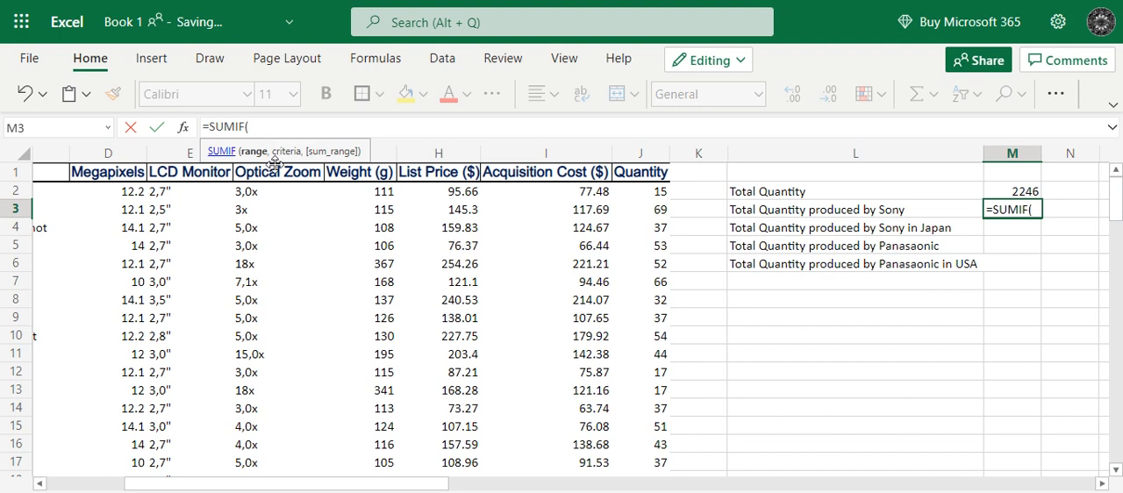
Set the SUMIF criteria range to the Brand cells A2:A51 and check that it reaches the last data row.
left_click_drag(288, 487, 165, 487)
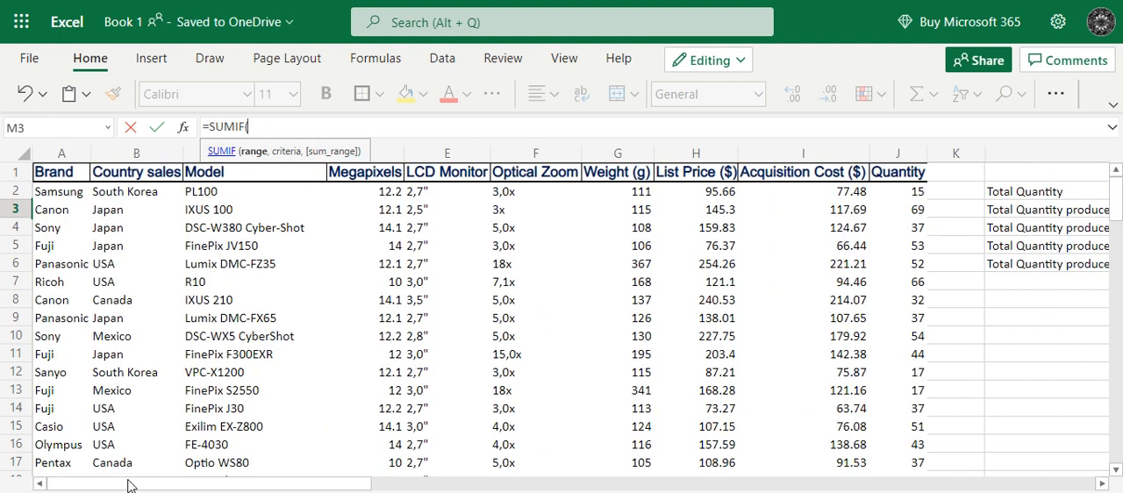
left_click(77, 191)
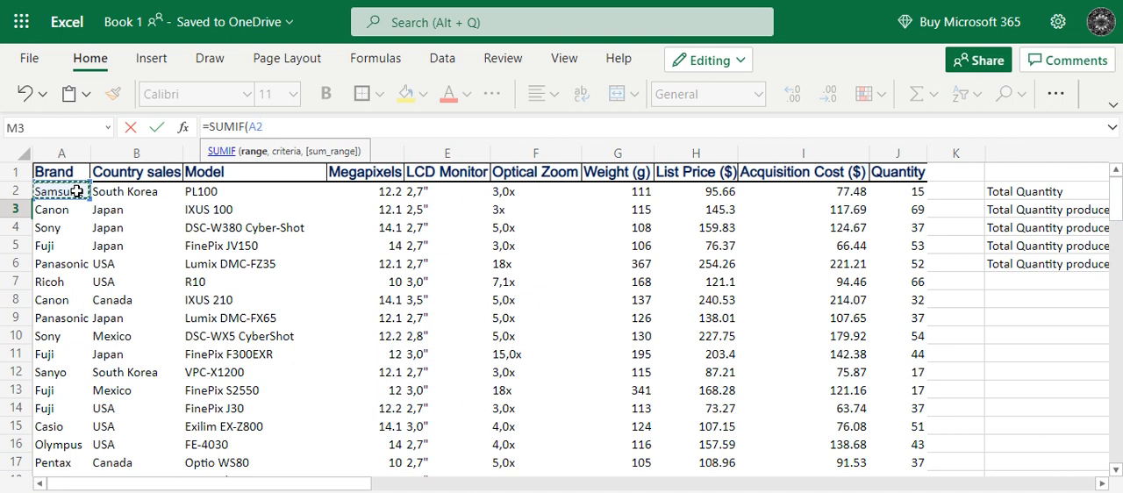
left_click_drag(77, 192, 83, 408)
left_click(293, 128)
key("BackSpace")
key("BackSpace")
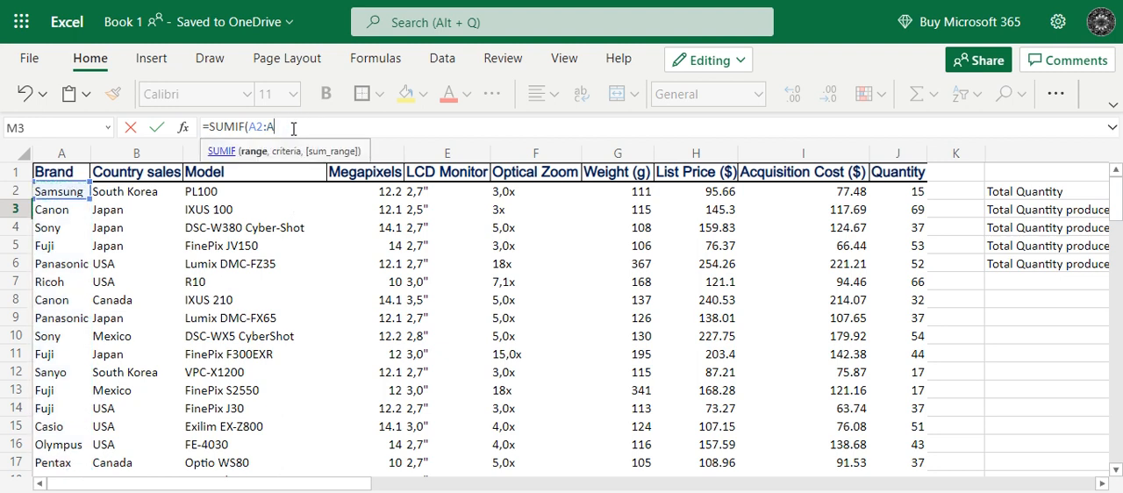
type("51")
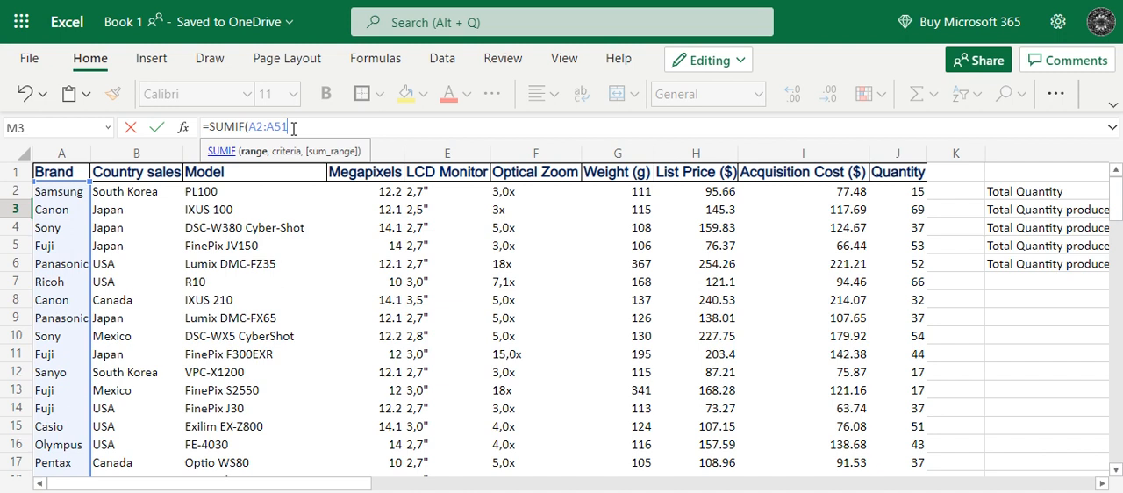
scroll(210, 408, "down", 5)
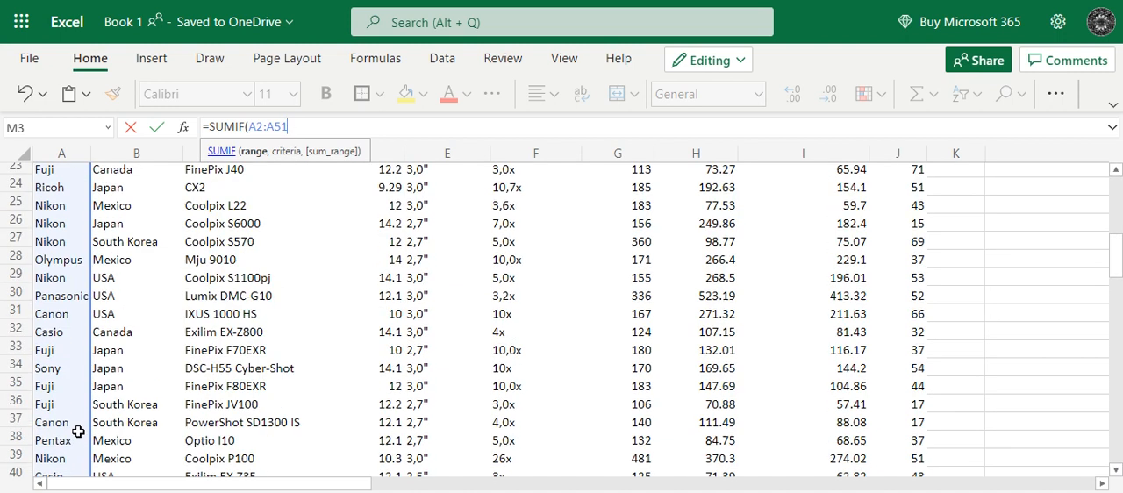
scroll(78, 432, "down", 6)
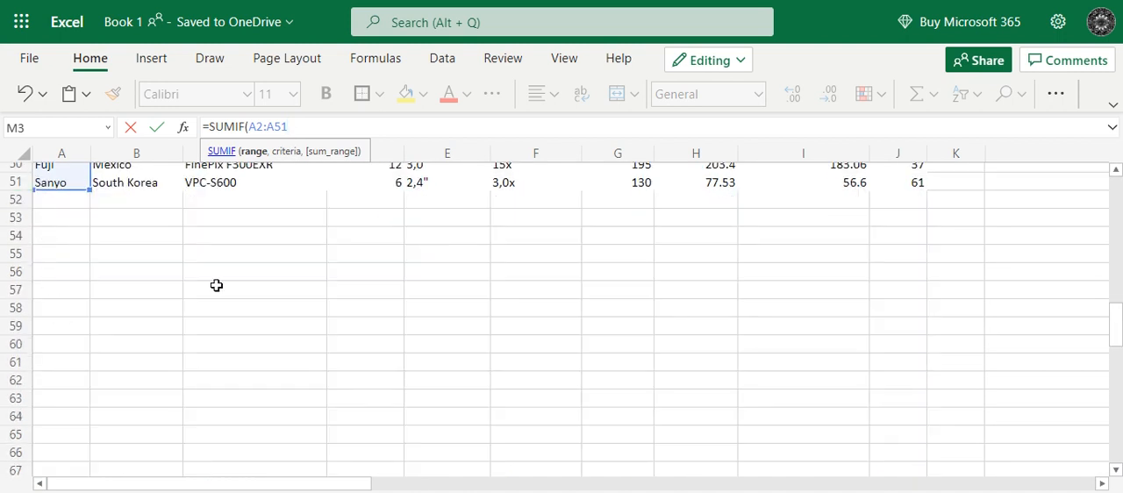
Set the criterion of the SUMIF formula in cell M3 to "Sony".
scroll(217, 285, "up", 12)
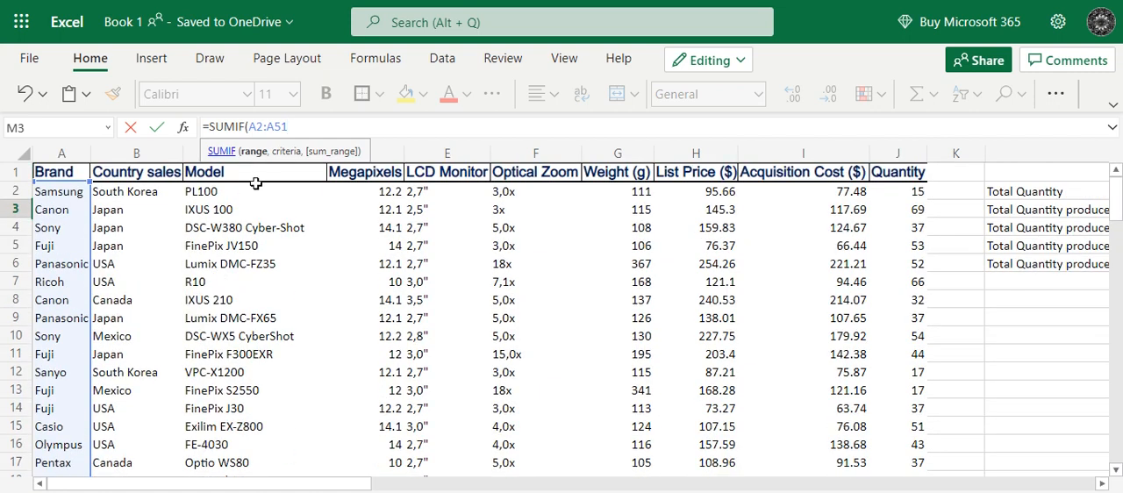
type(",")
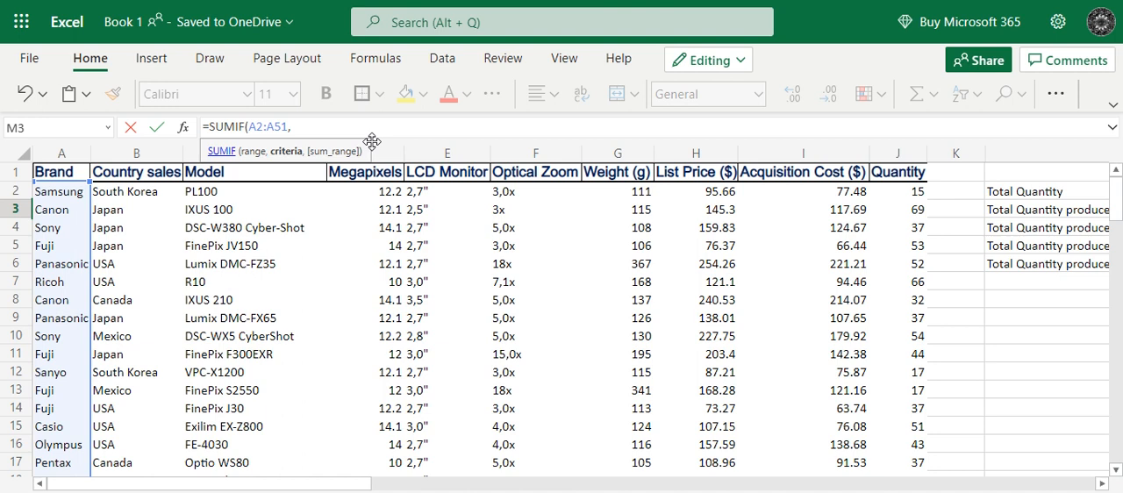
type("\"Sony\"")
Set the SUMIF sum range to the Quantity cells J2:J51 and complete the formula in cell M3.
scroll(457, 372, "right", 5)
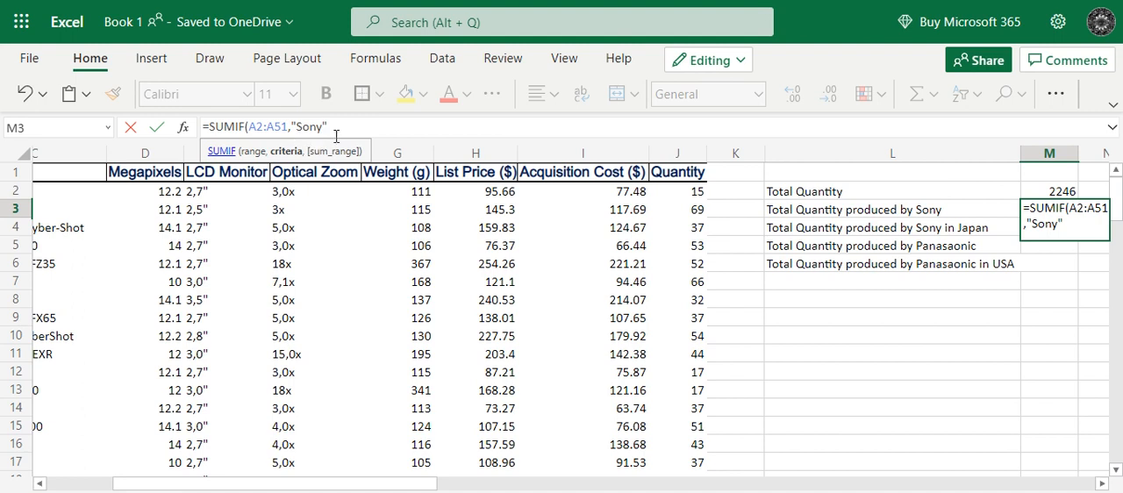
type(",")
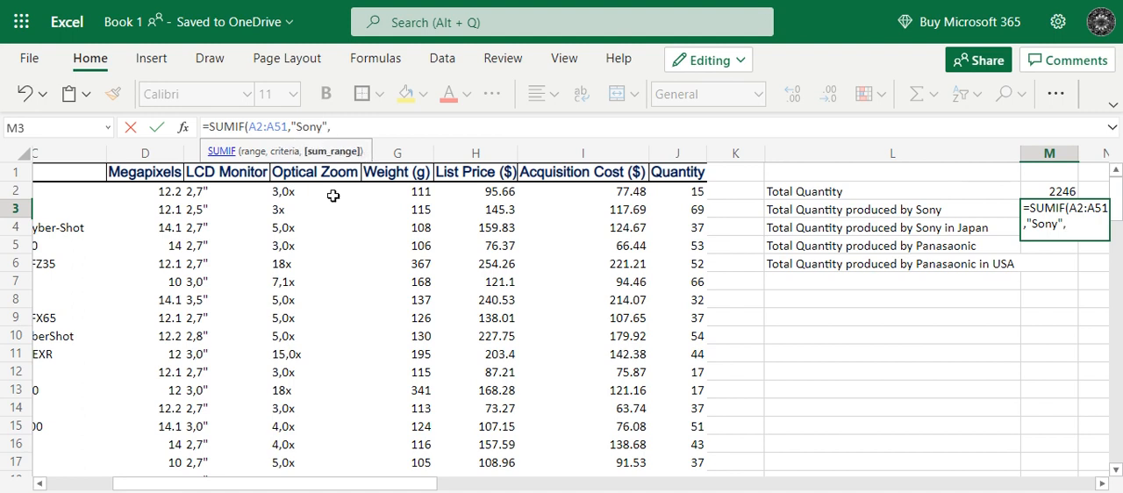
left_click(666, 192)
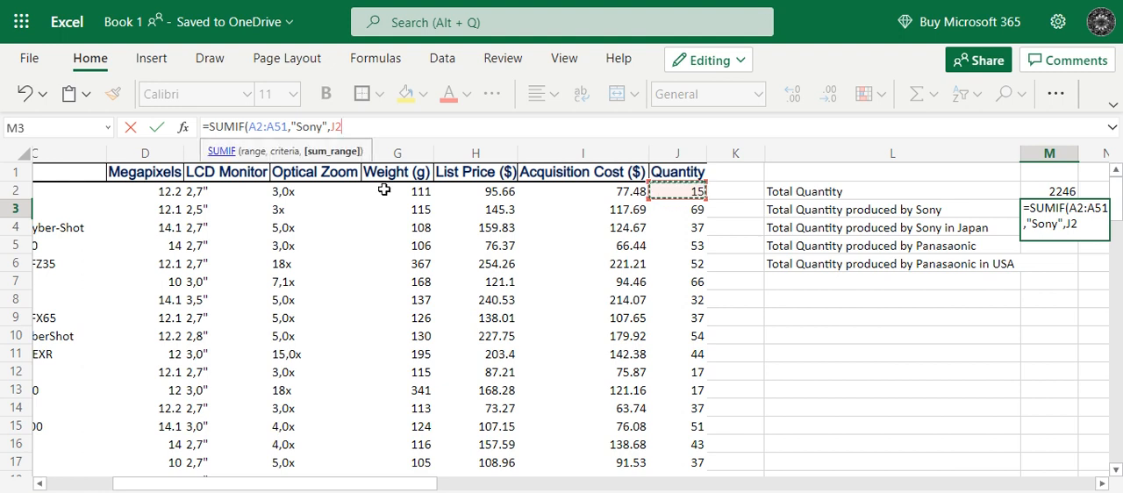
type(":")
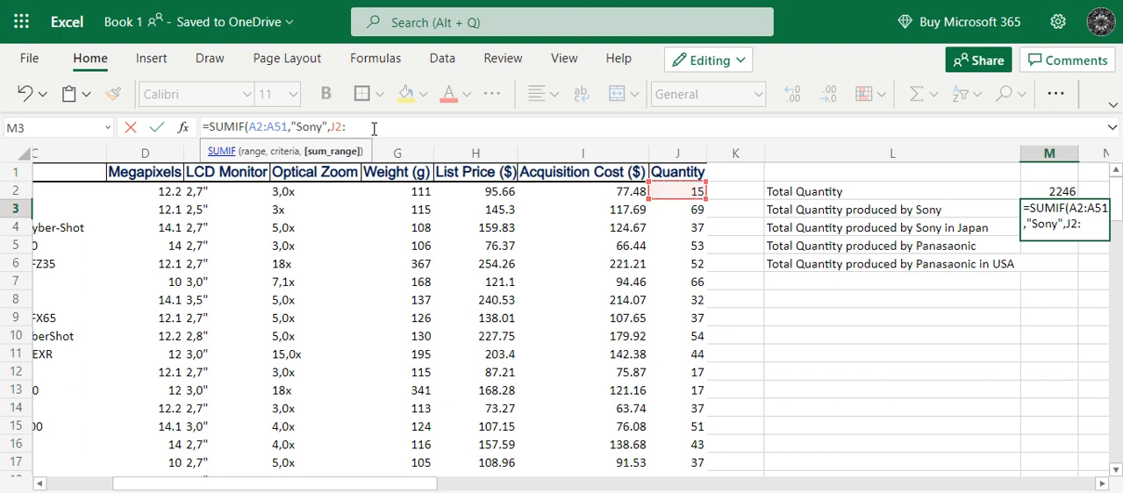
type("J51")
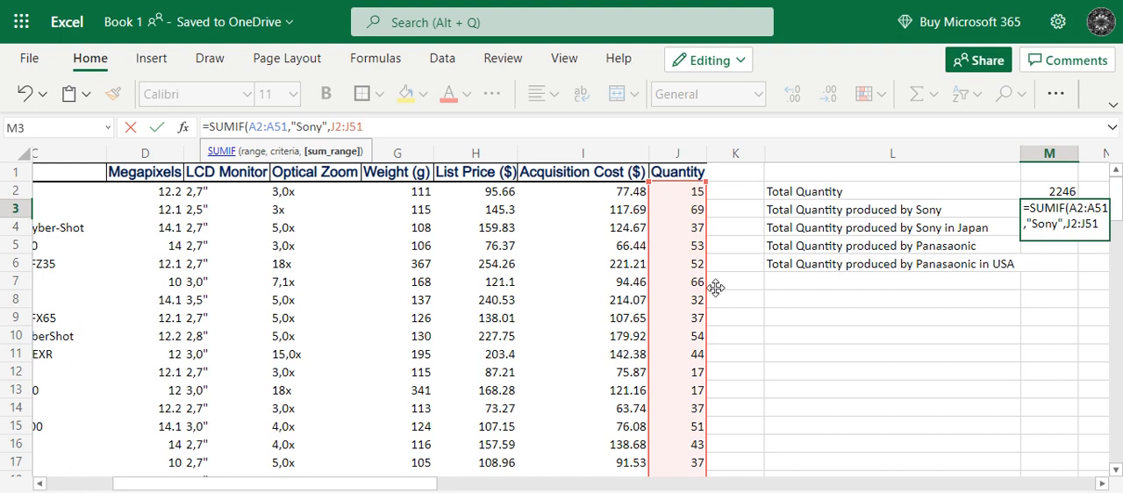
scroll(746, 352, "down", 4)
scroll(744, 379, "down", 9)
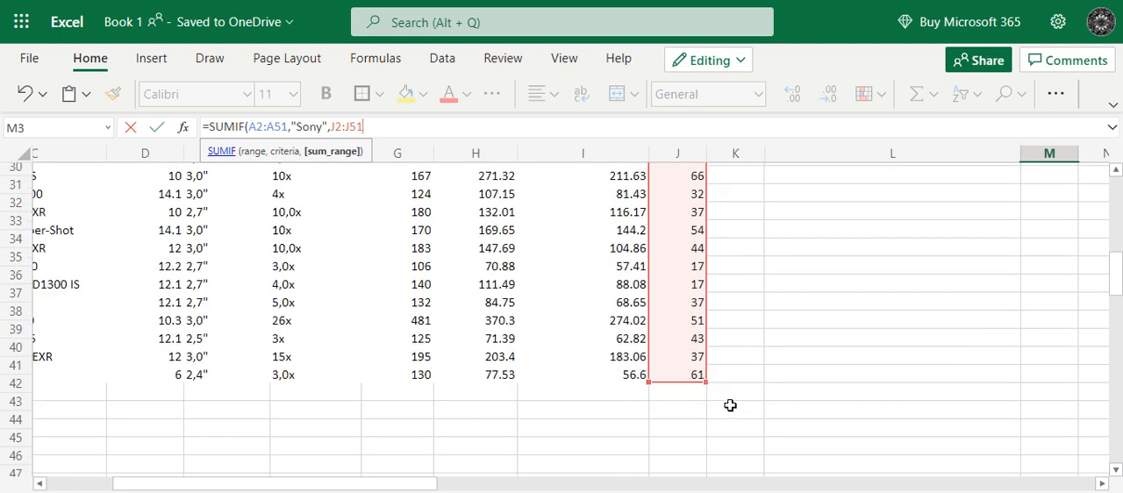
scroll(715, 377, "up", 6)
scroll(709, 356, "up", 7)
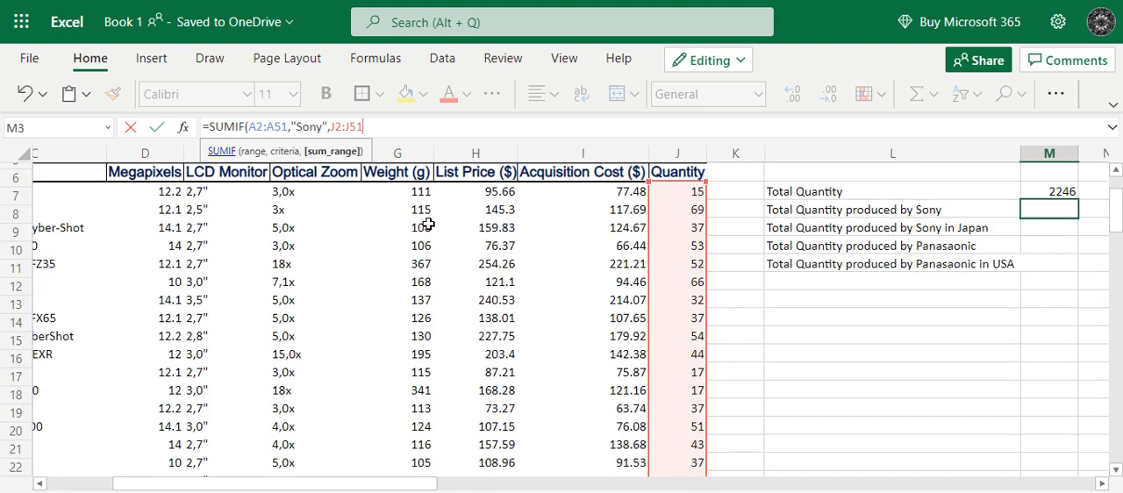
type(")")
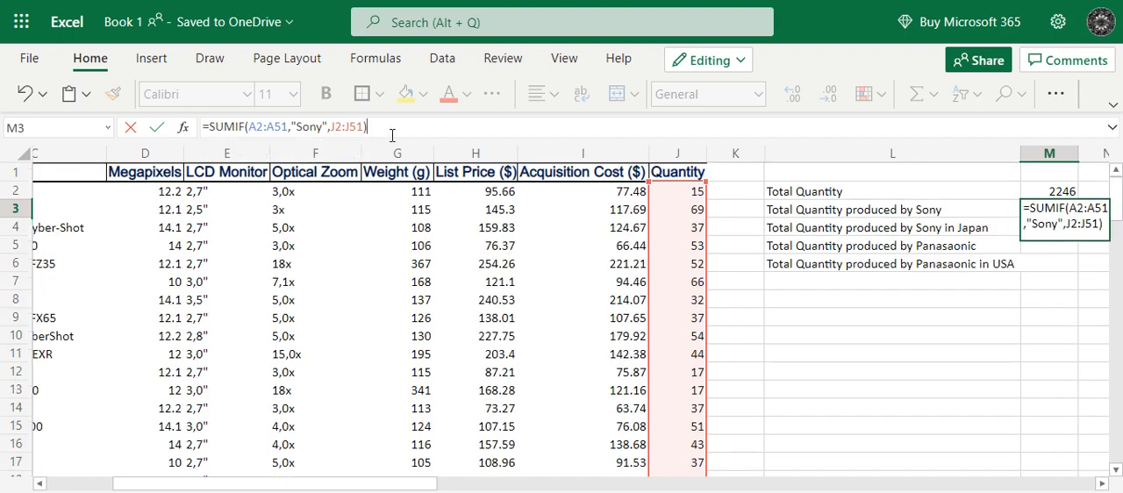
key("Return")
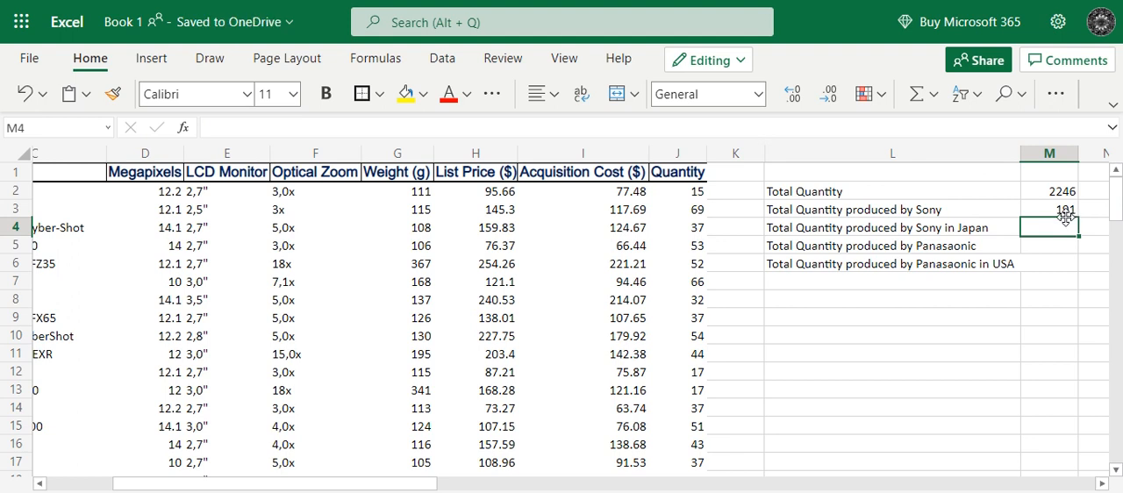
left_click(862, 212)
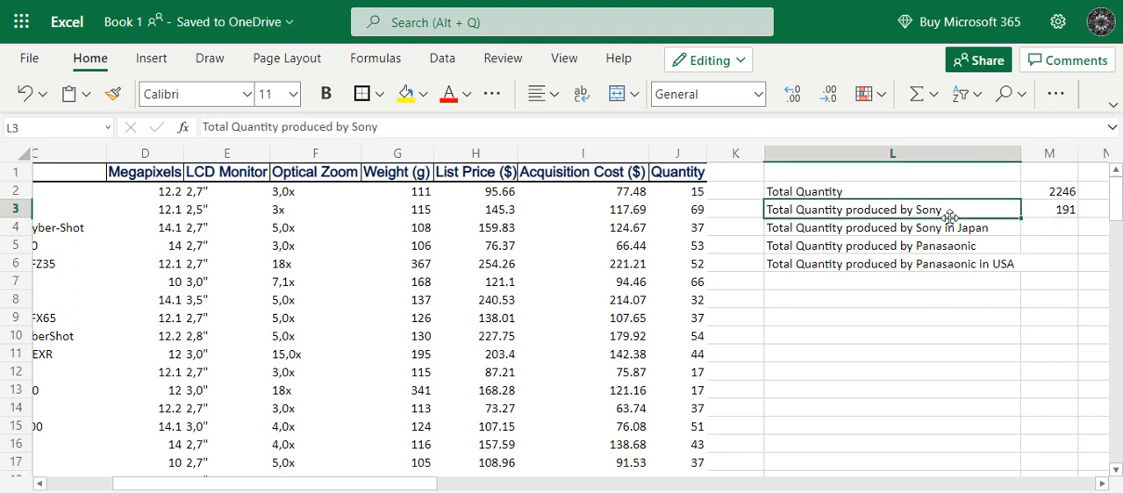
left_click(1066, 209)
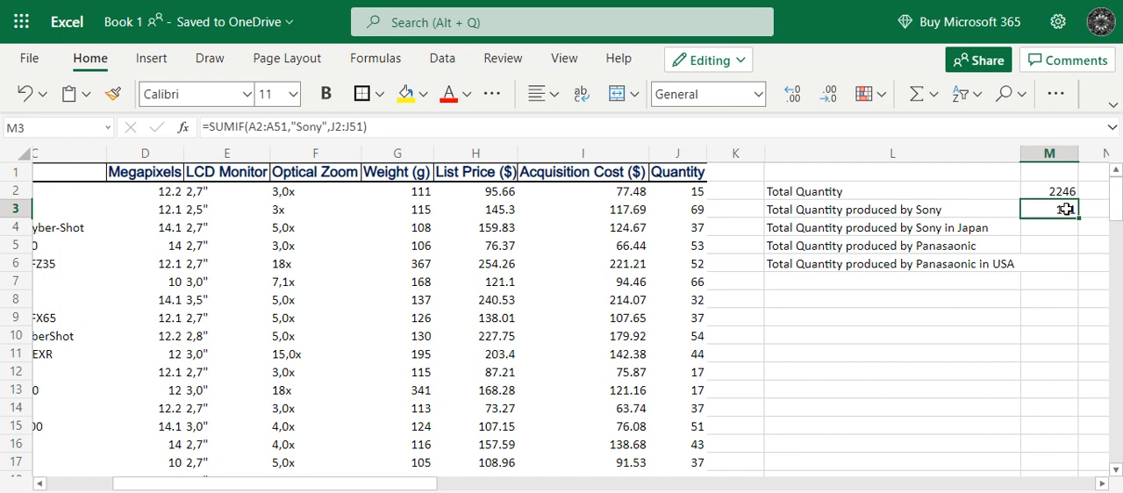
Begin a SUMIFS formula in cell M4 for the total quantity produced by Sony in Japan.
left_click(991, 230)
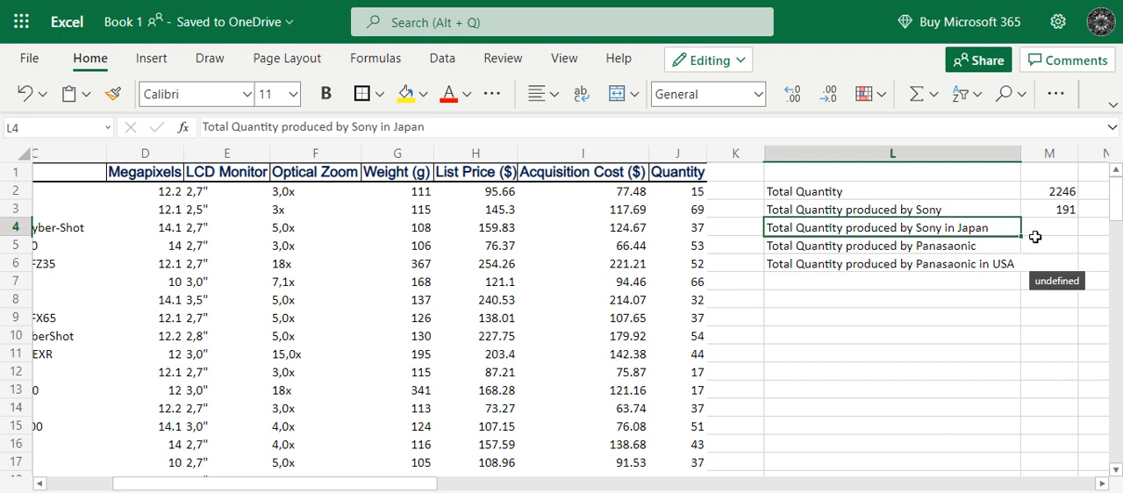
left_click(1036, 233)
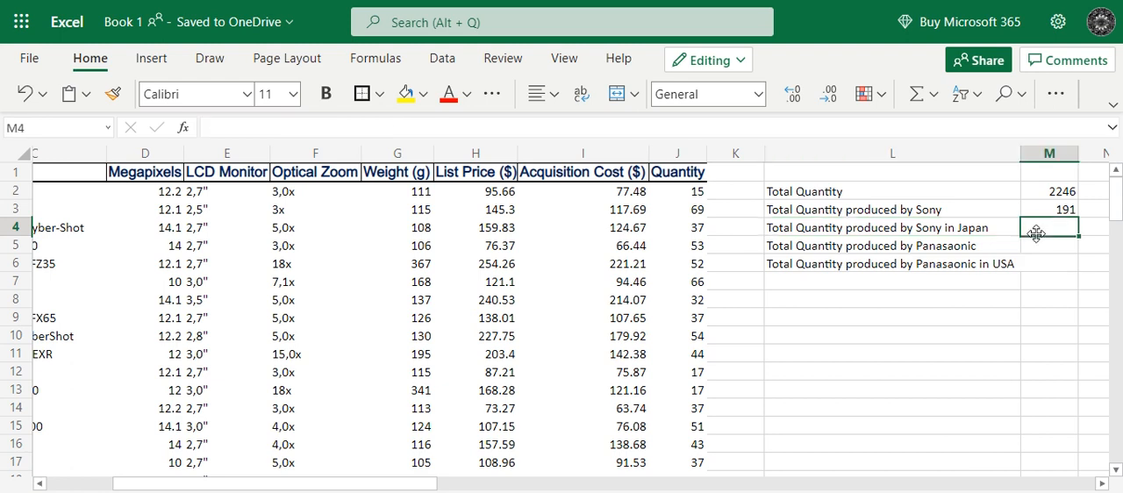
type("=sumifs")
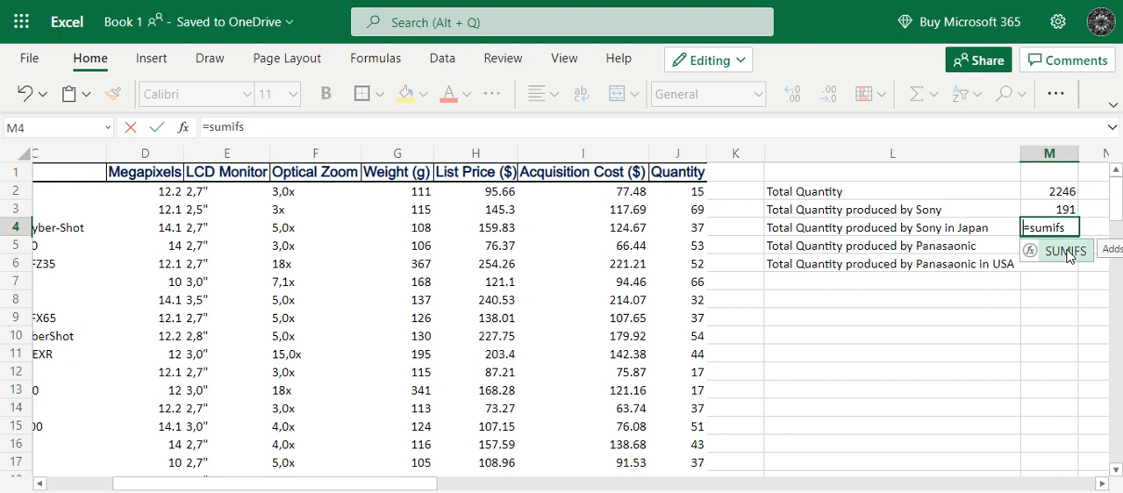
double_click(1067, 253)
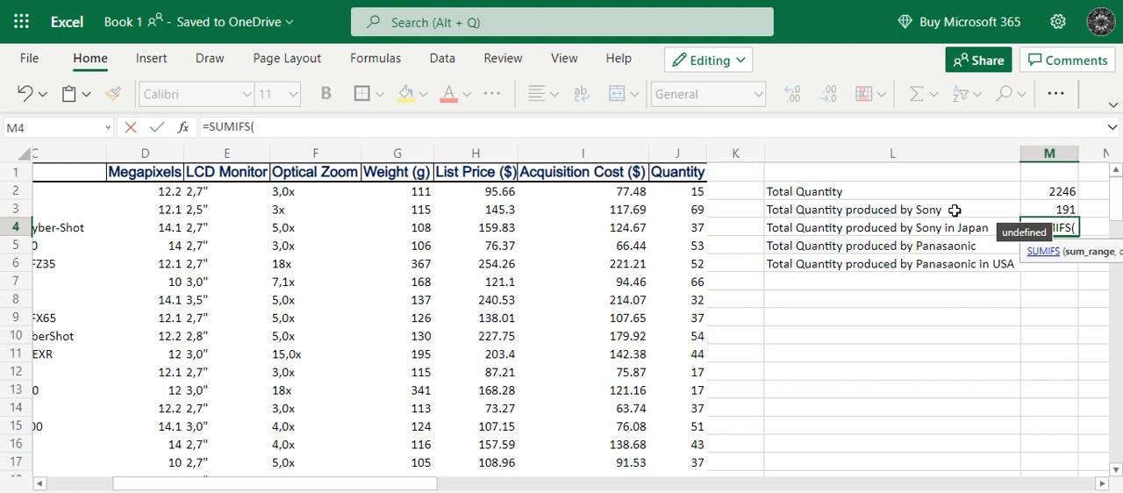
left_click(268, 132)
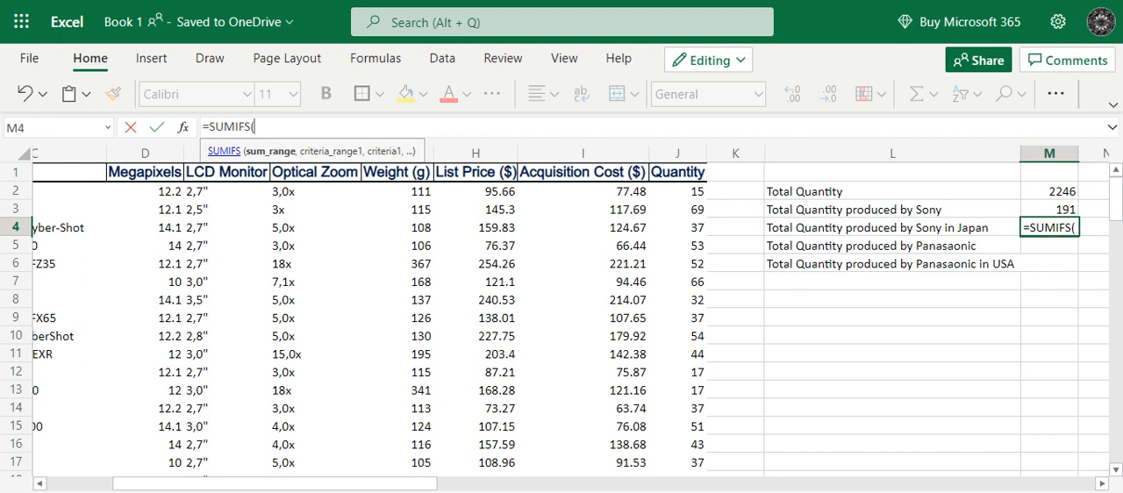
Set the SUMIFS sum range to the Quantity cells J2:J51.
left_click(663, 187)
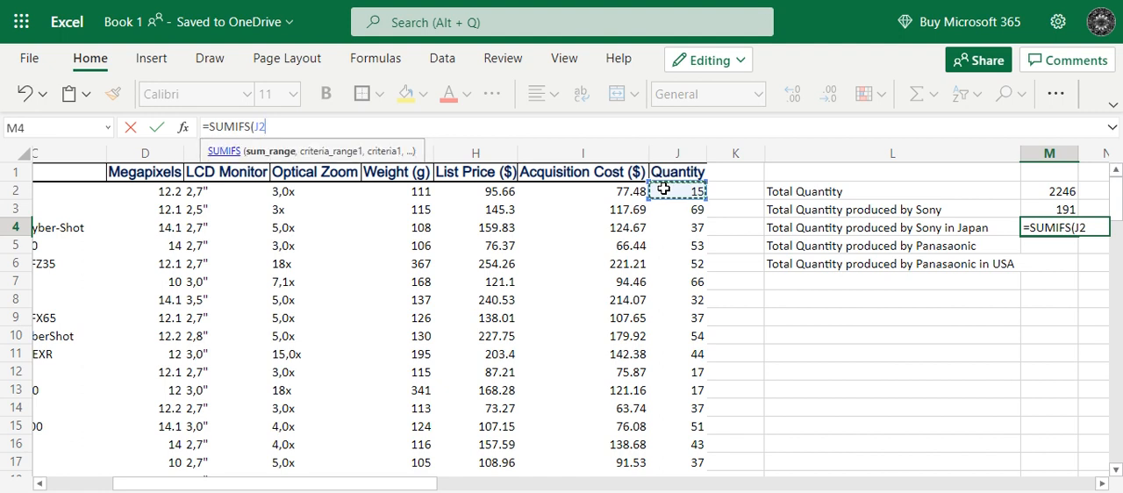
type(":J")
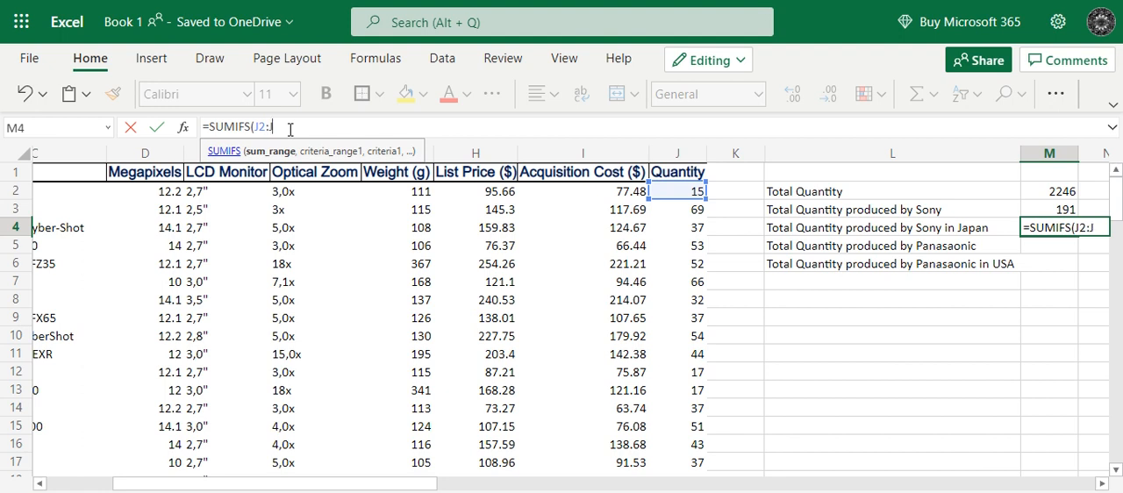
type("4")
key("BackSpace")
type("51")
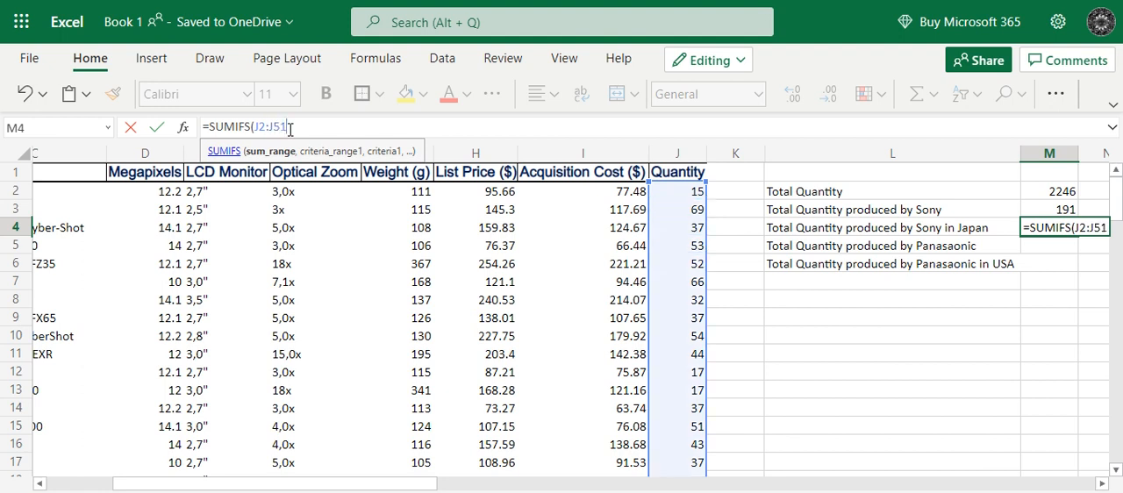
type(",")
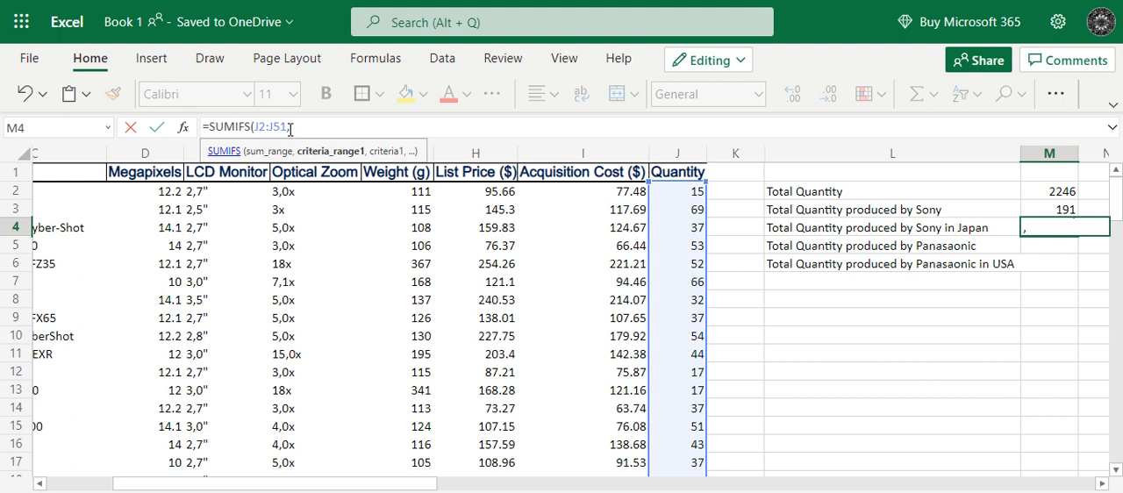
Add the Brand cells A2:A51 as the first SUMIFS criteria range with the criterion "Sony".
left_click_drag(224, 485, 120, 481)
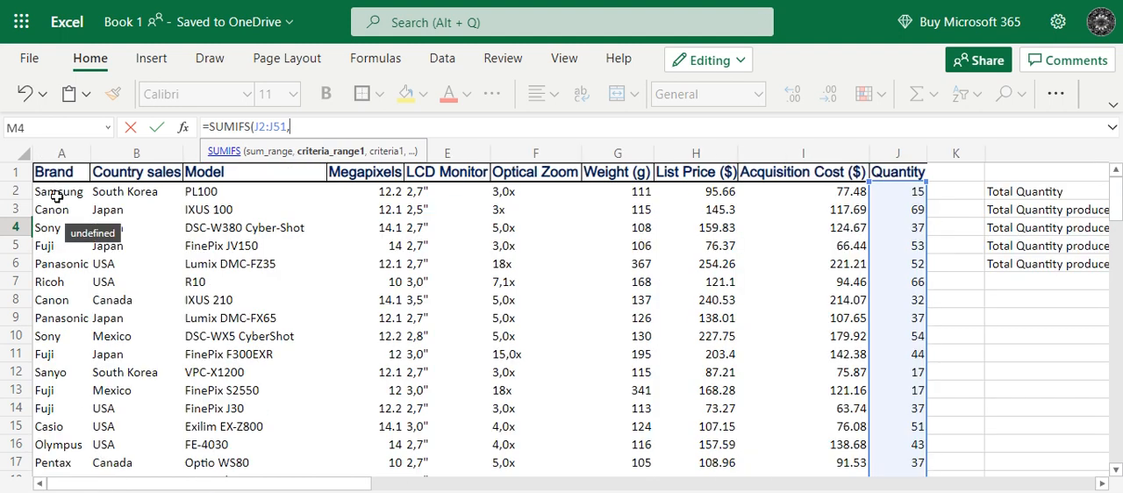
type("A")
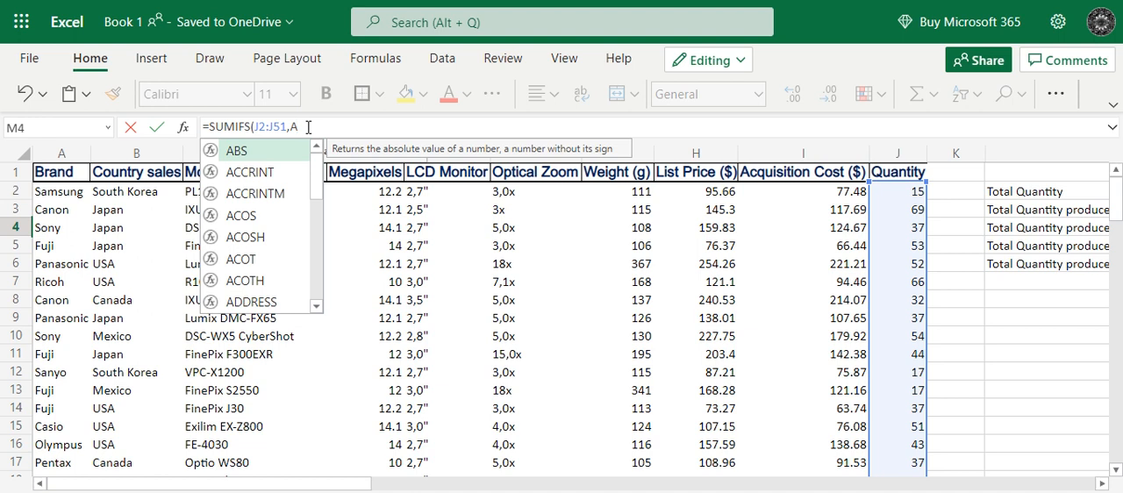
type("2:")
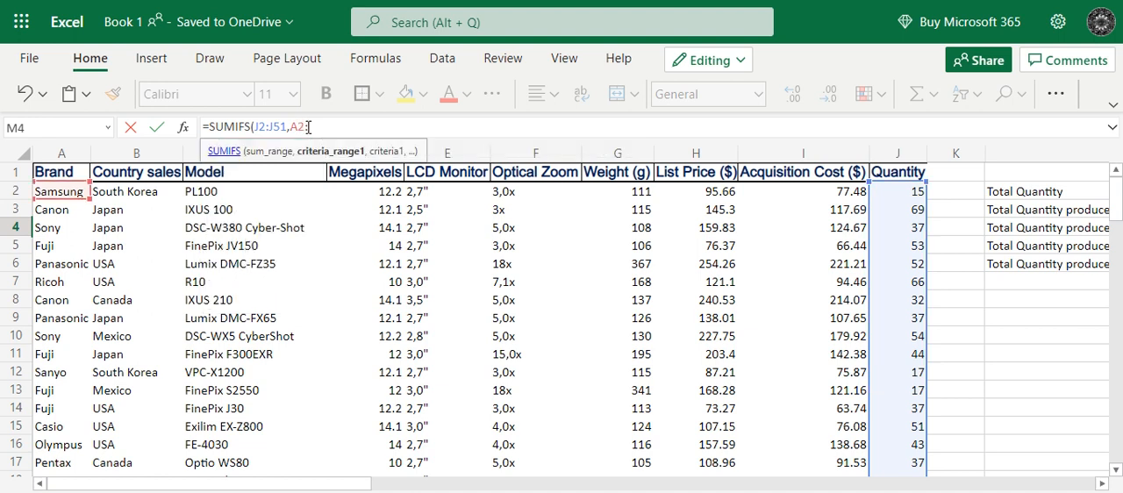
type("A51")
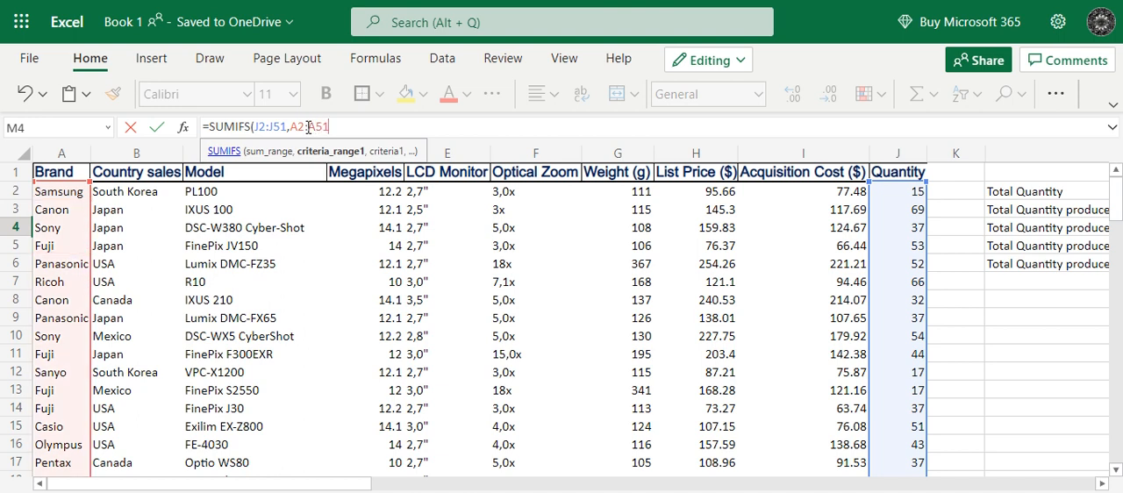
type(",")
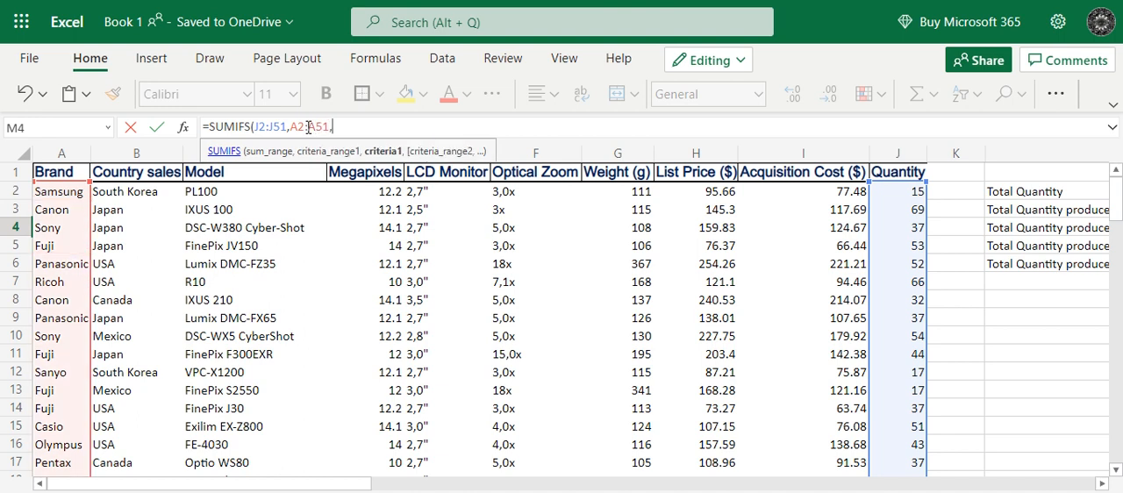
type("\"Sony\",")
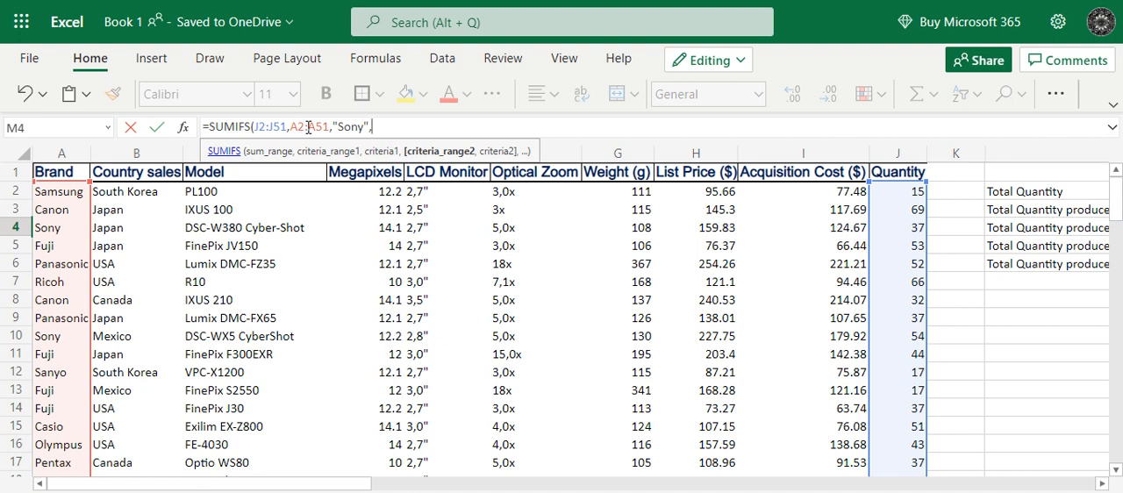
Add the Country sales cells B2:B51 as the second criteria range with the criterion "Japan" and complete the SUMIFS formula.
left_click(146, 198)
type(":")
type("B2:B")
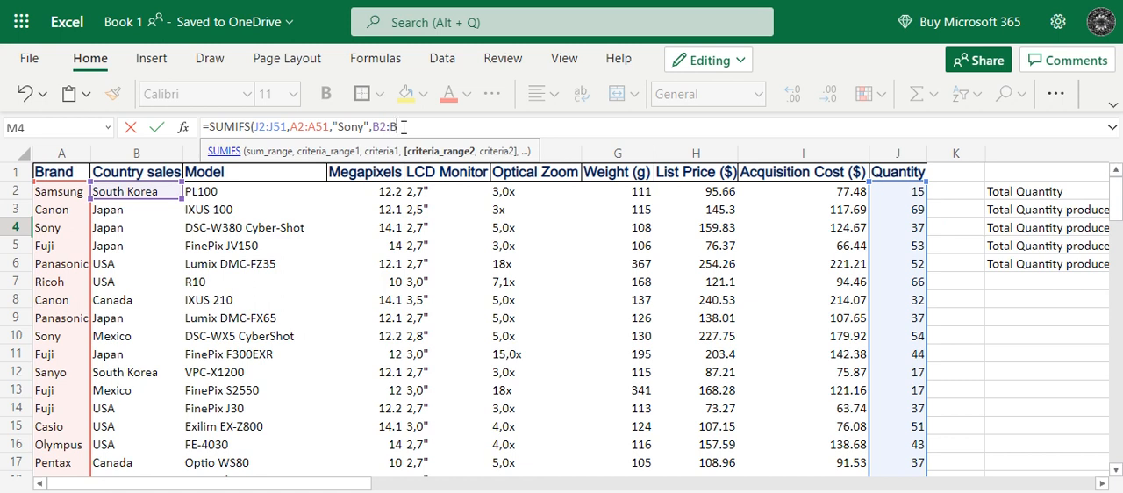
type("51")
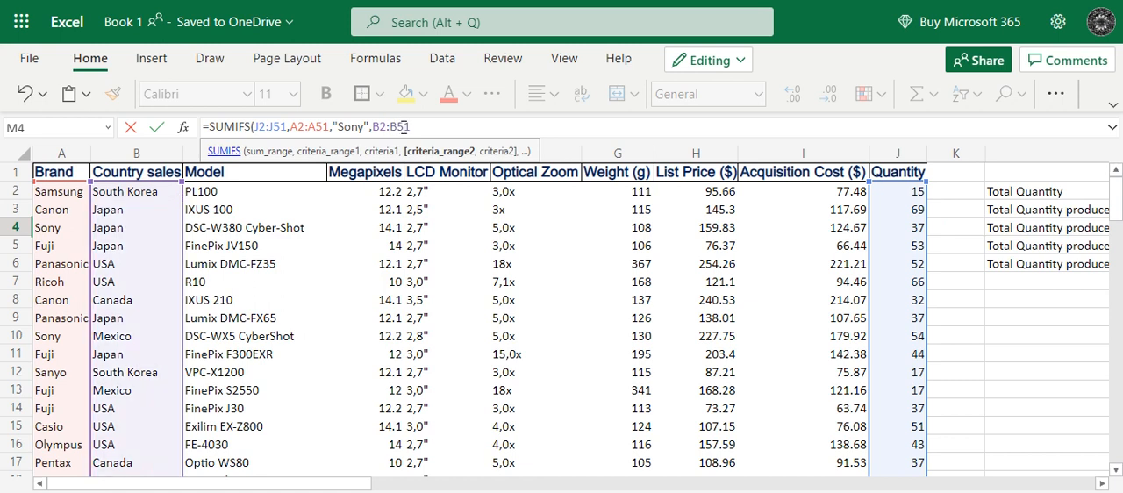
type(",")
type("\"Japan\")")
key("ctrl+Return")
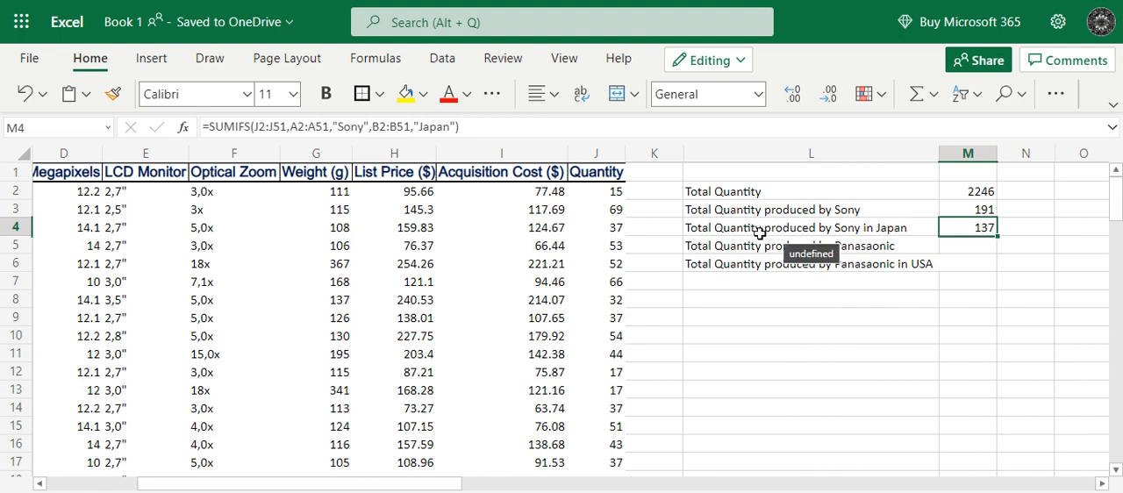
left_click(832, 231)
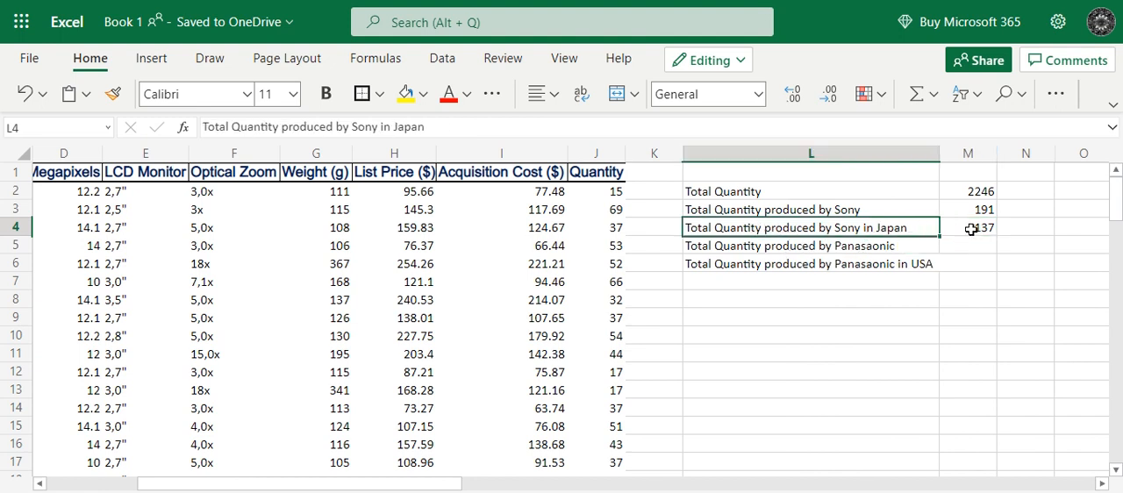
left_click(972, 229)
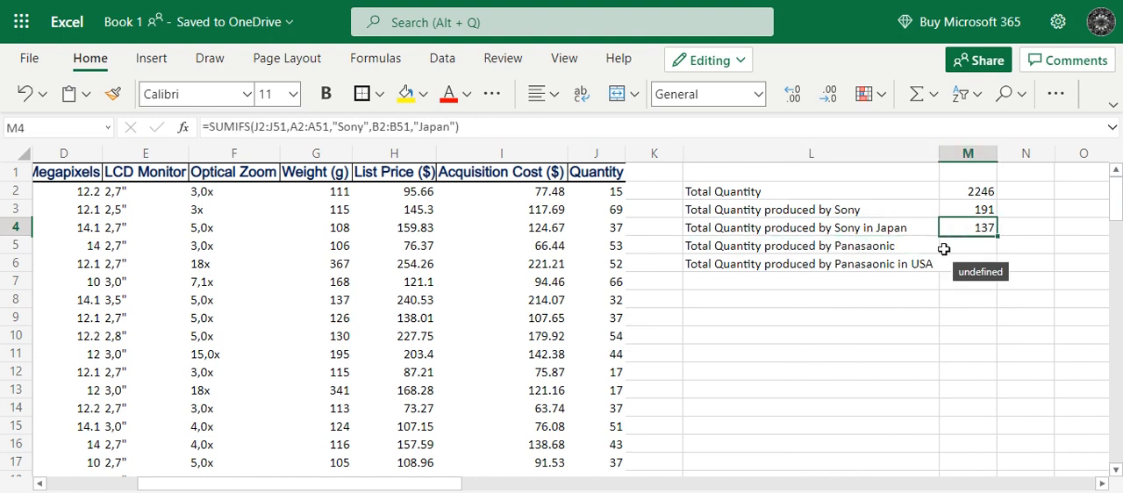
Begin a SUMIF formula in cell M5 for the total quantity produced by Panasonic.
left_click(948, 249)
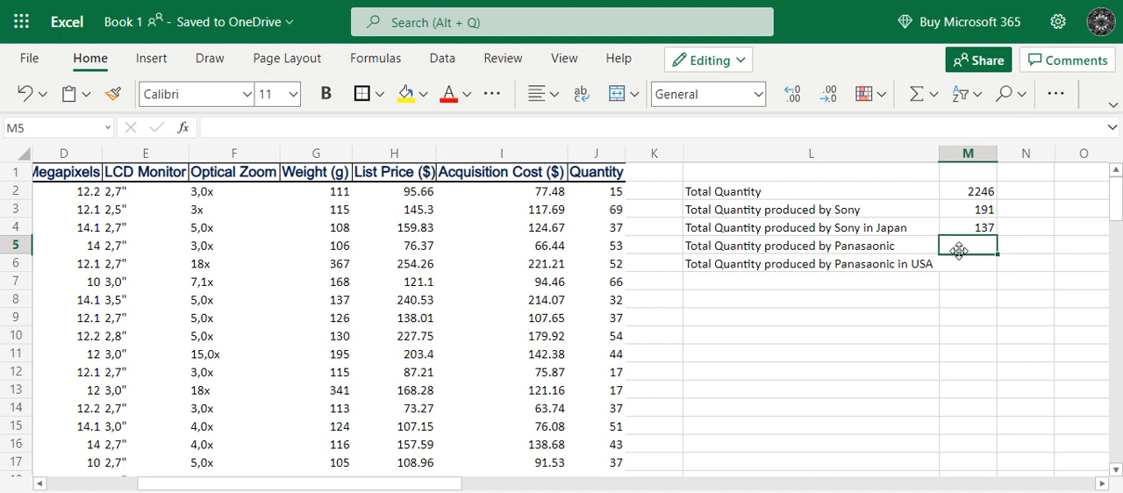
type("=s")
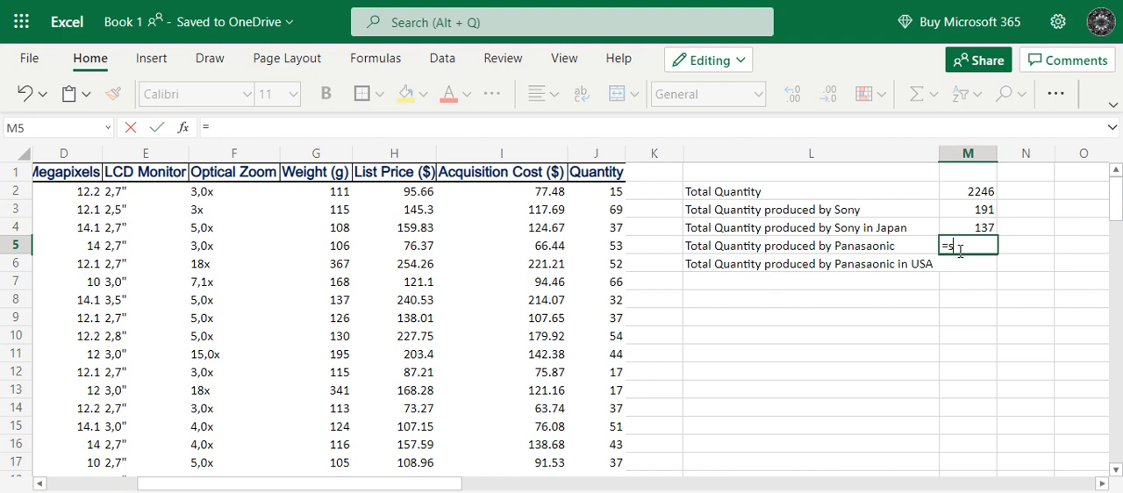
type("umif")
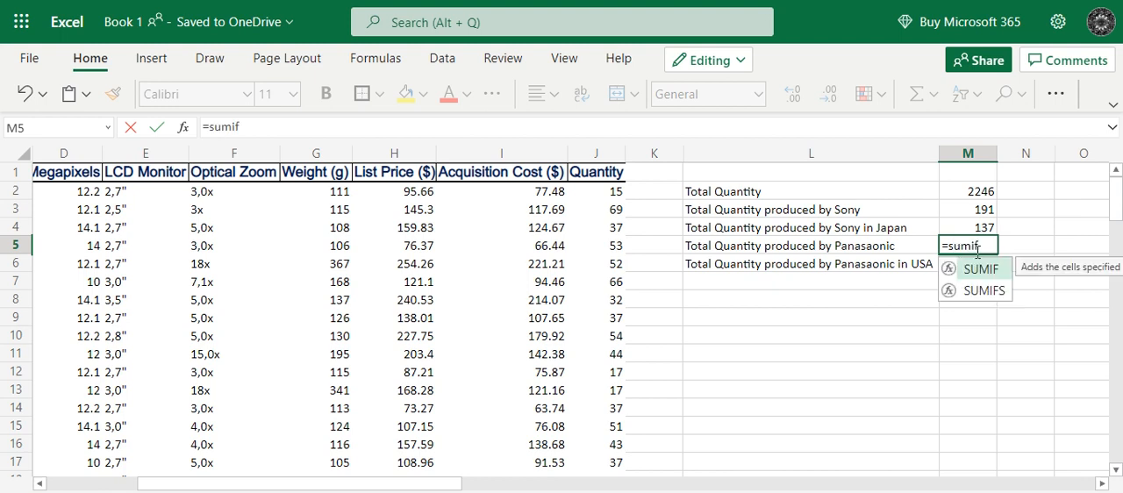
double_click(981, 268)
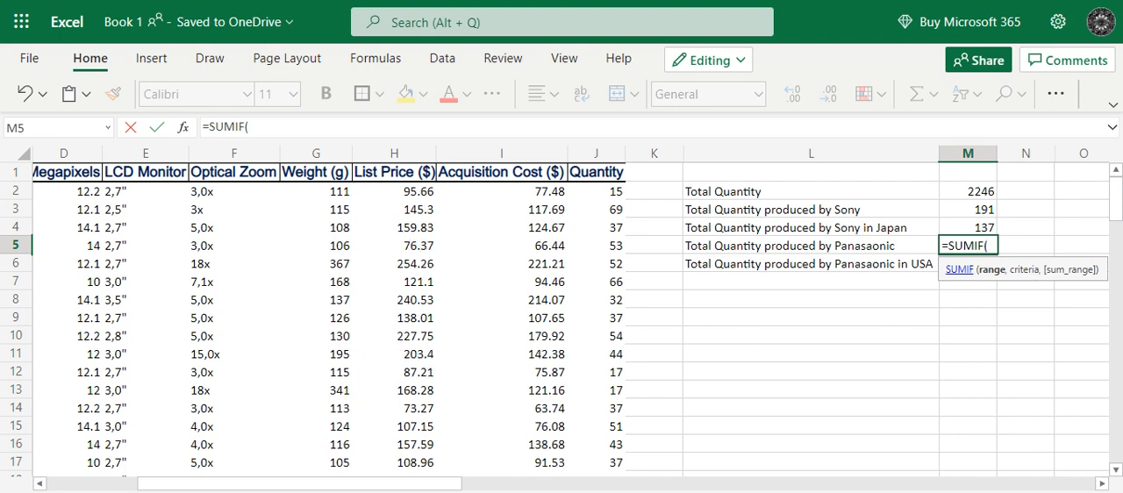
Set the SUMIF range to the Brand cells A2:A51 with the criterion "Panasonic".
left_click_drag(176, 486, 70, 485)
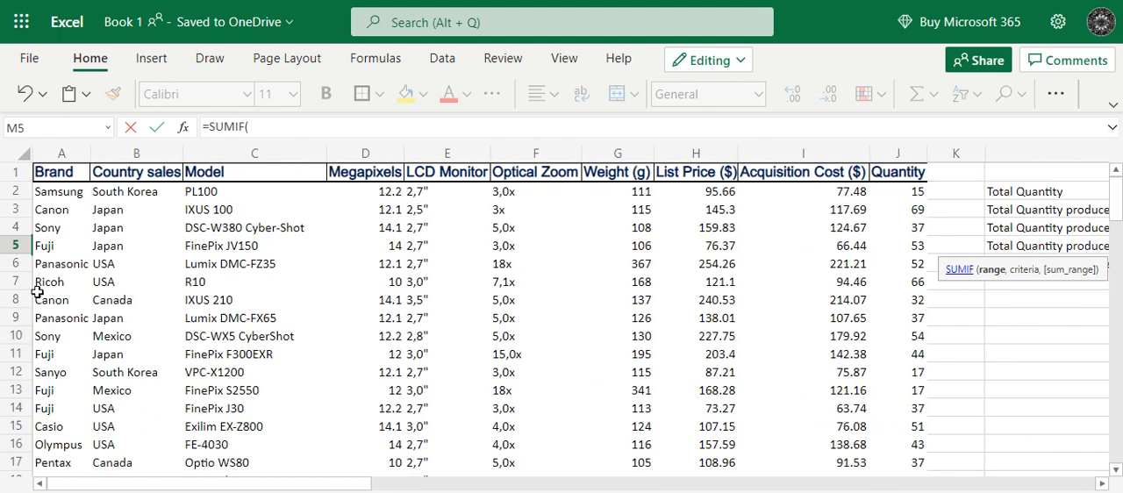
left_click(268, 128)
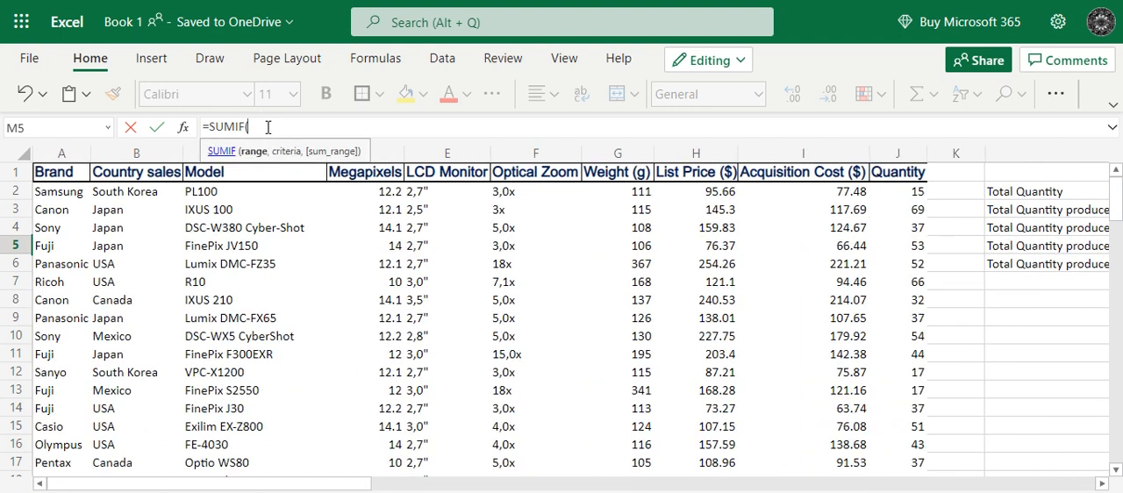
type("A2")
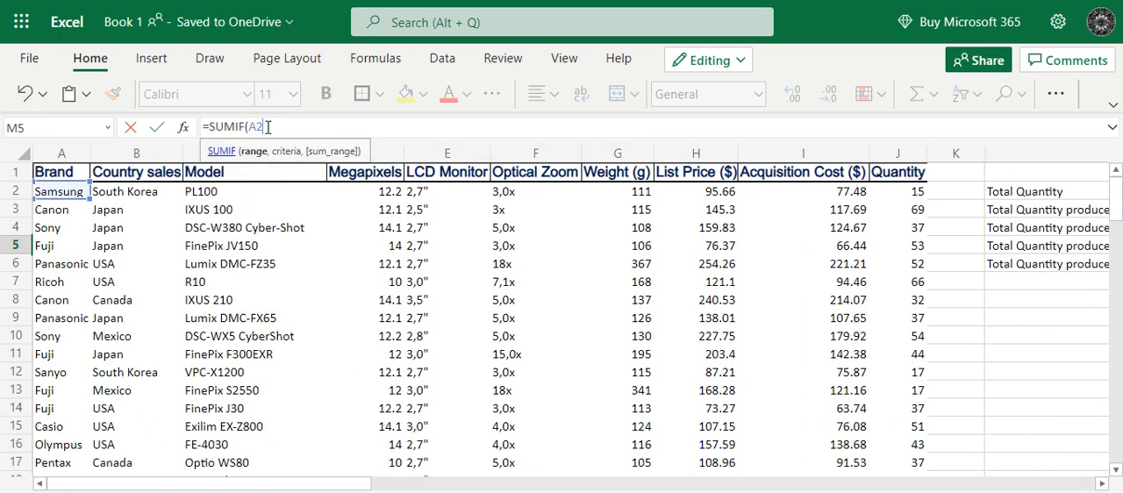
type(":A51")
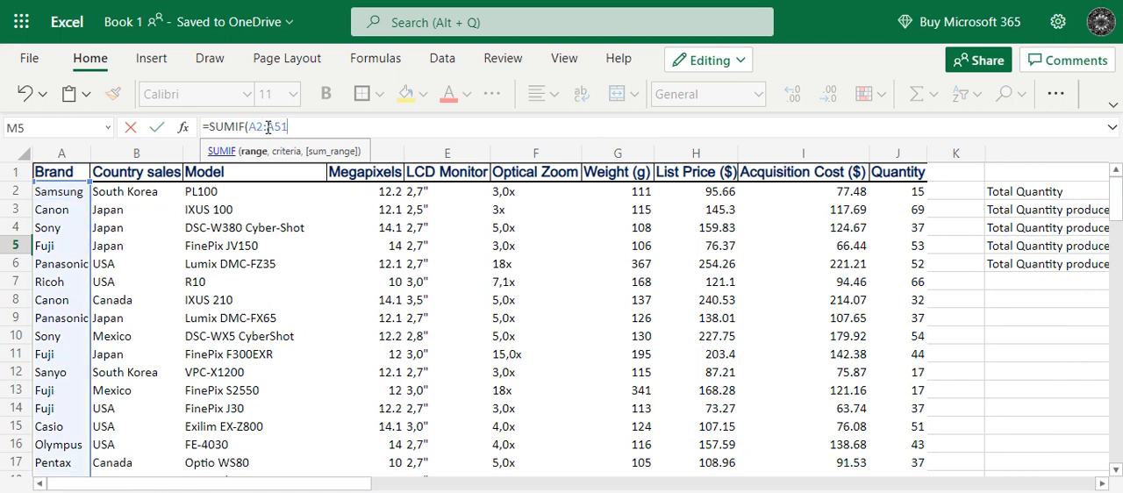
type(",")
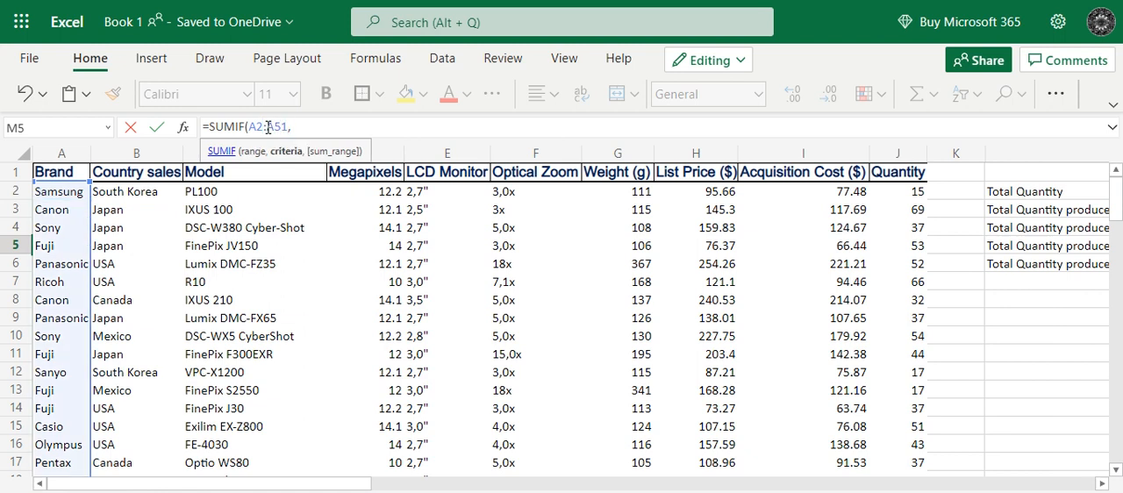
type("\"Panasonic\",")
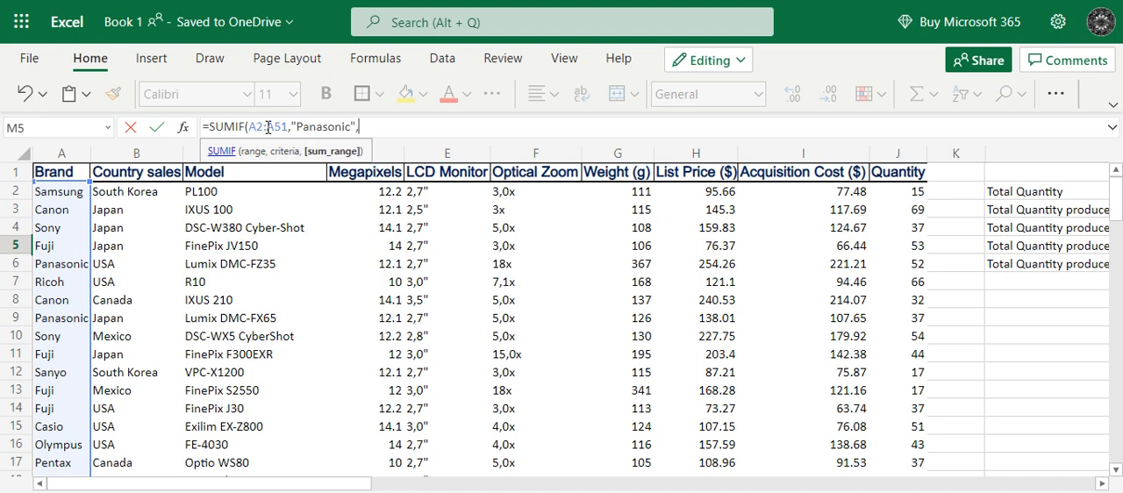
Set the SUMIF sum range to the Quantity cells J2:J51 and complete the formula in M5.
left_click(903, 194)
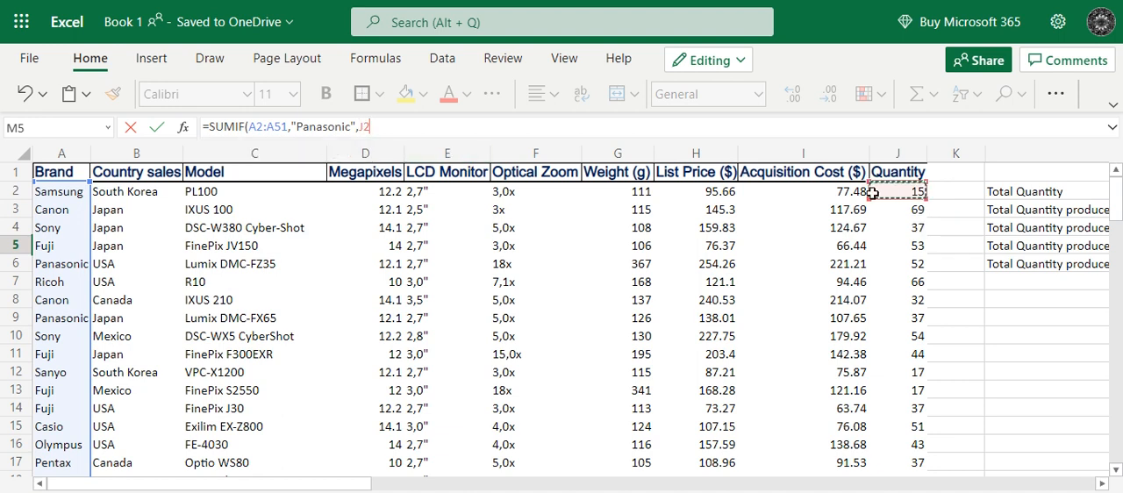
type("\",J2:")
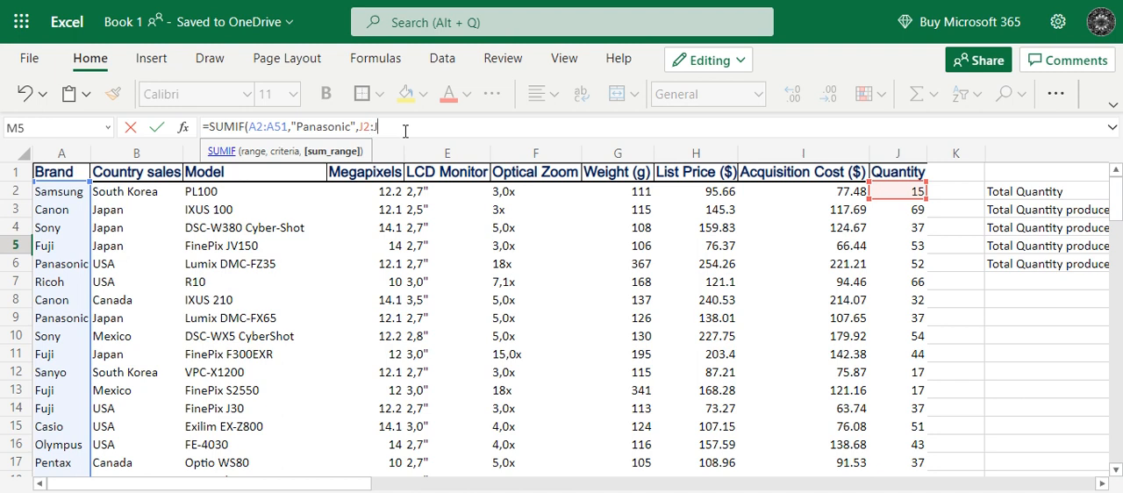
type("J51")
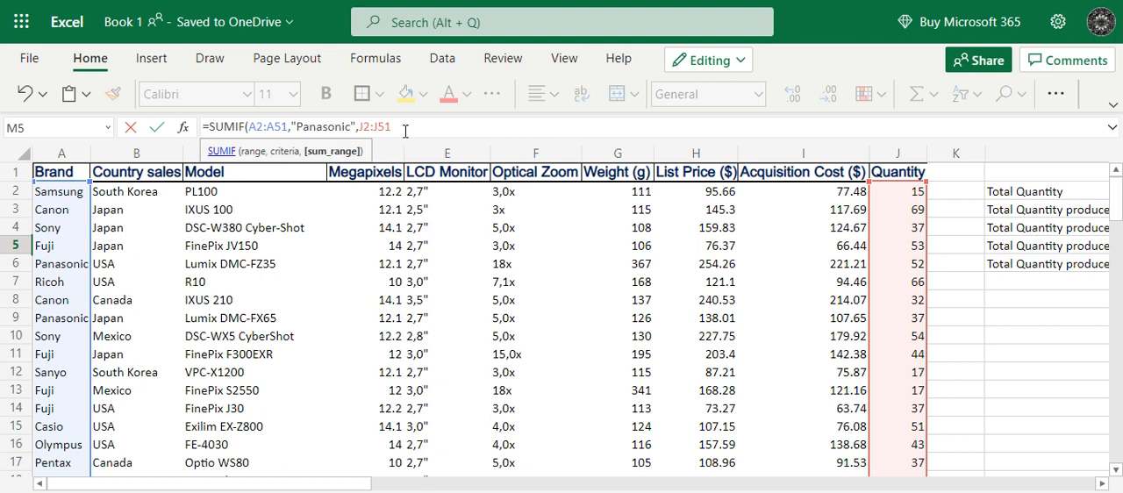
type(")")
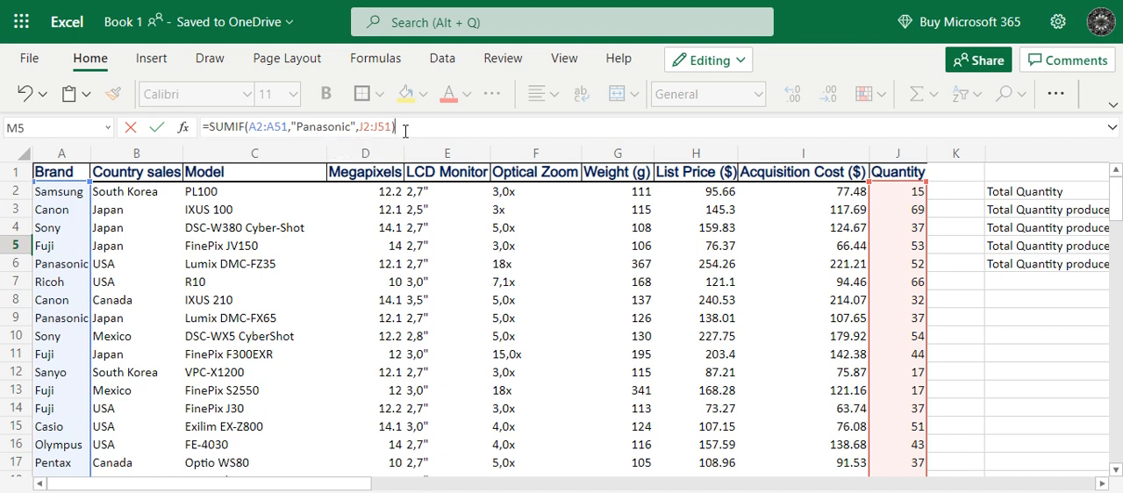
key("Return")
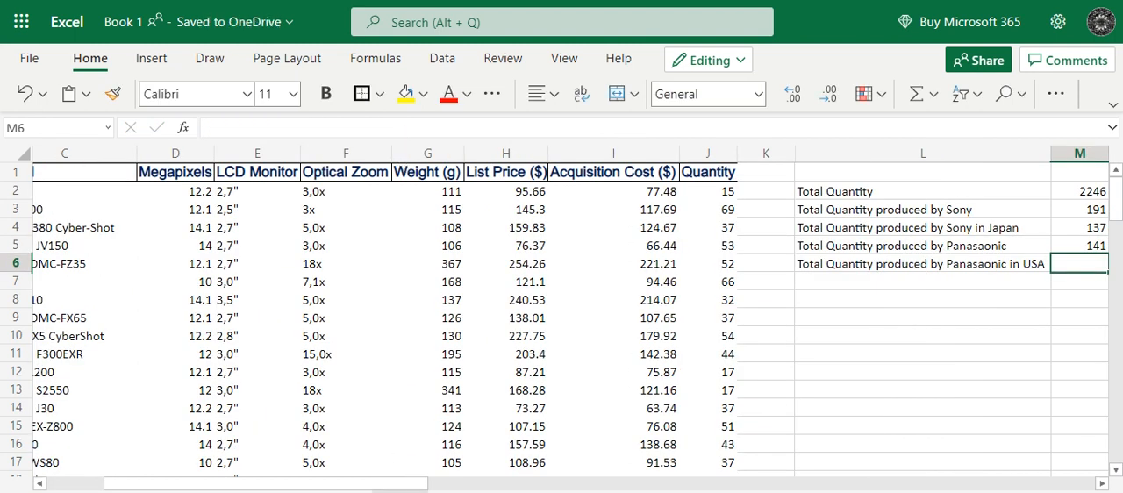
left_click_drag(399, 484, 449, 484)
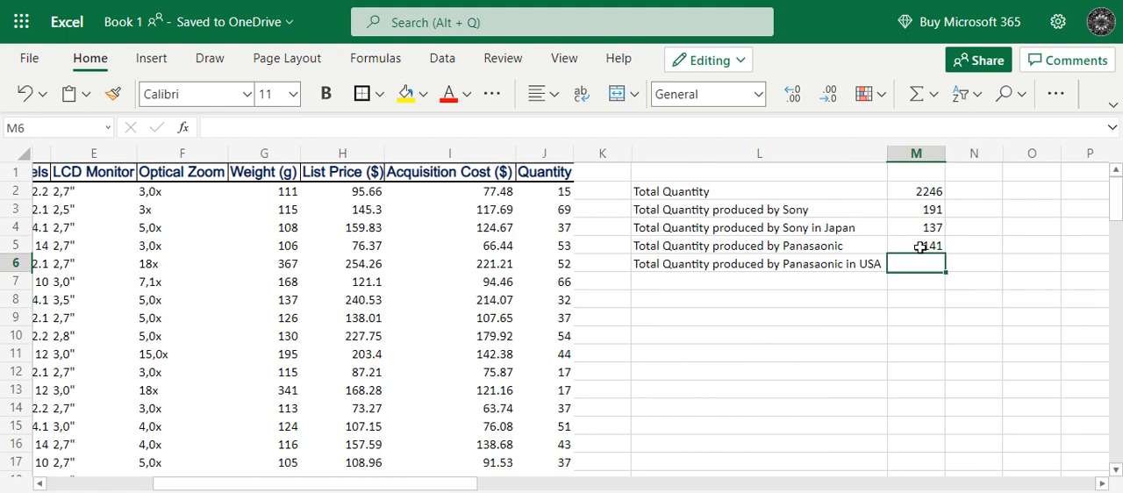
left_click(918, 247)
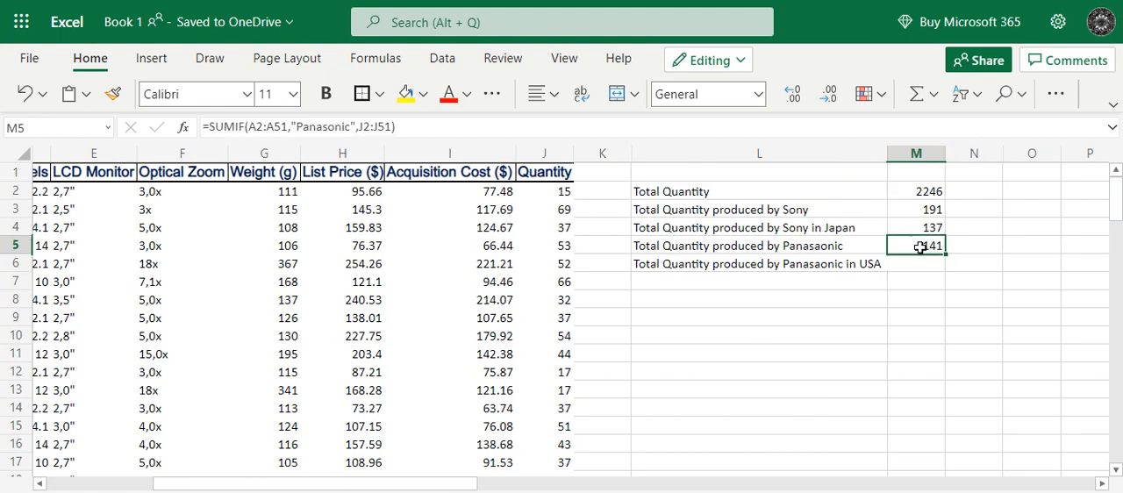
left_click(742, 249)
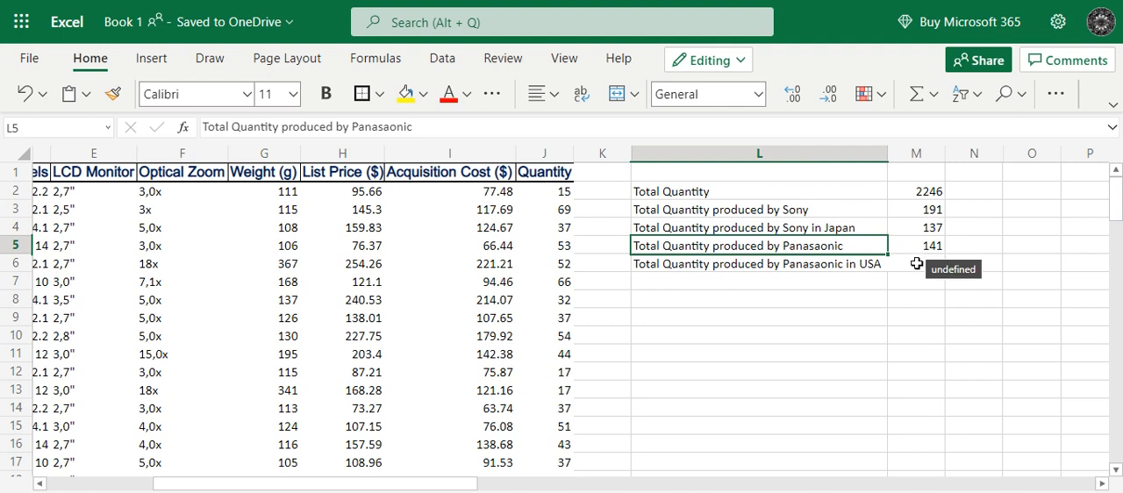
Begin a SUMIFS formula in cell M6 for the total quantity produced by Panasonic in USA.
left_click(916, 263)
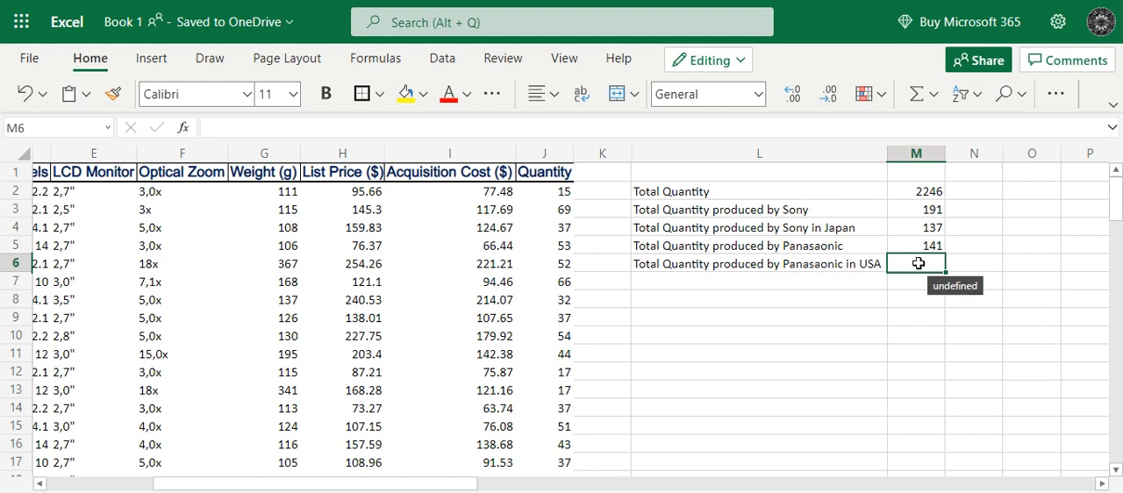
type("=sumifs")
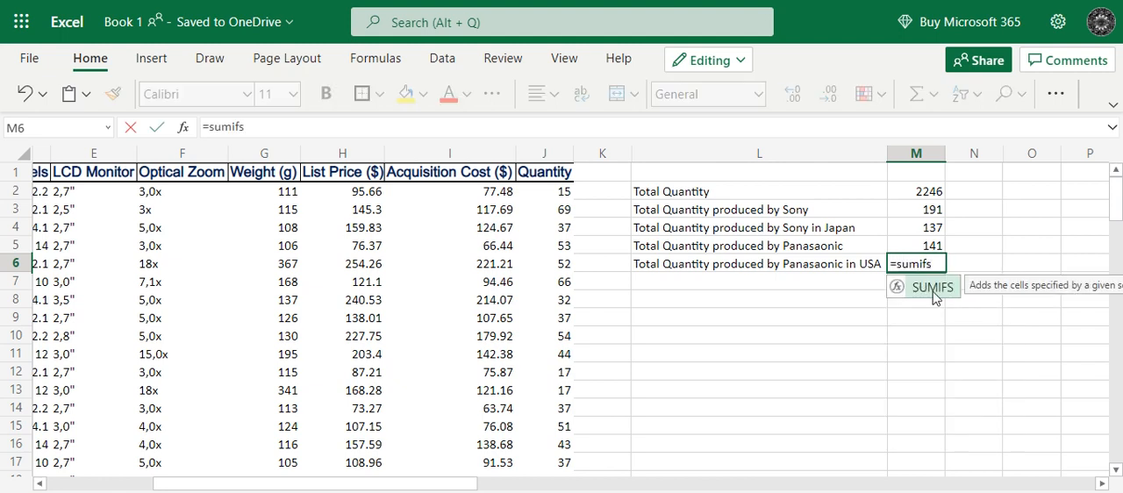
left_click(933, 289)
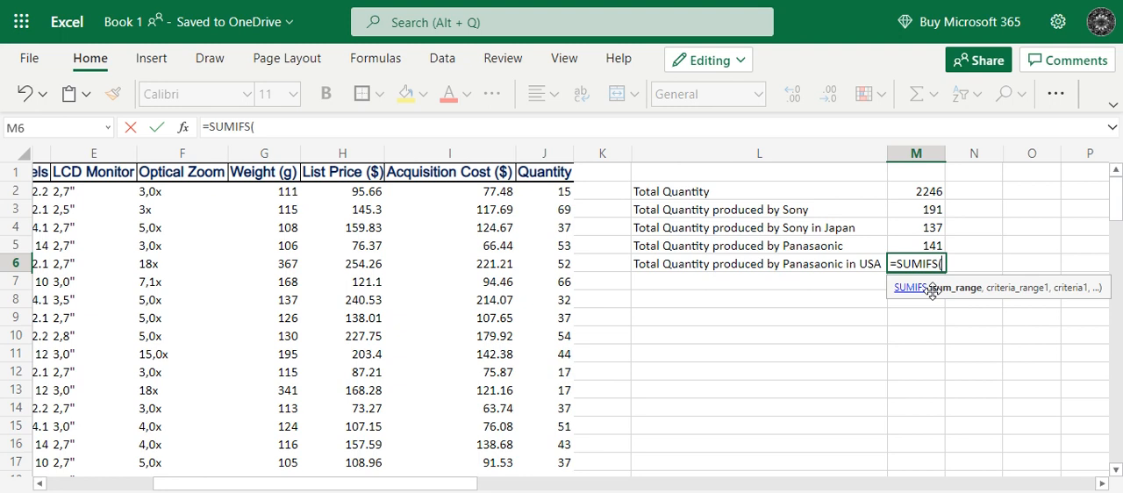
Set the sum range of the SUMIFS formula in M6 to the Quantity cells J2:J51.
left_click(279, 128)
left_click_drag(272, 485, 85, 483)
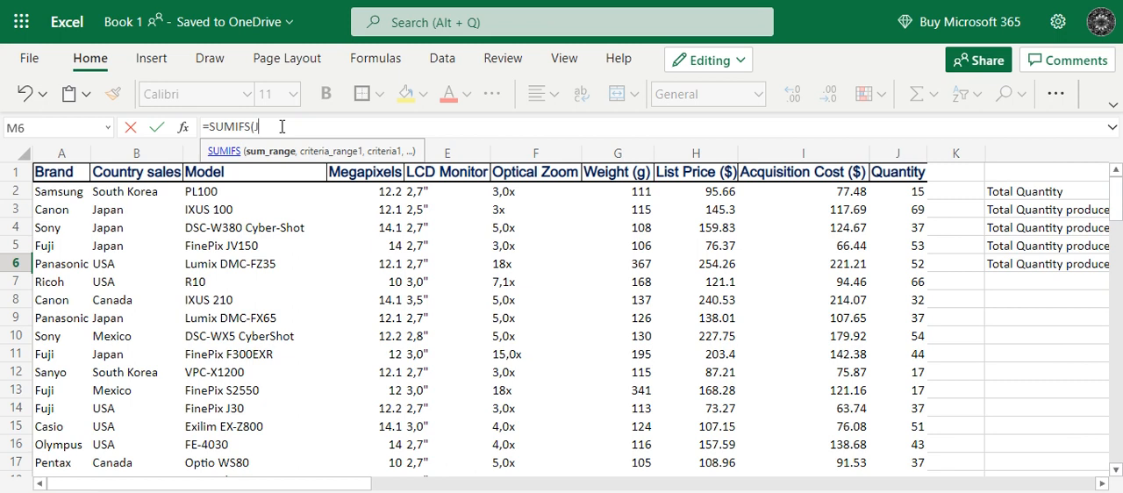
type("2")
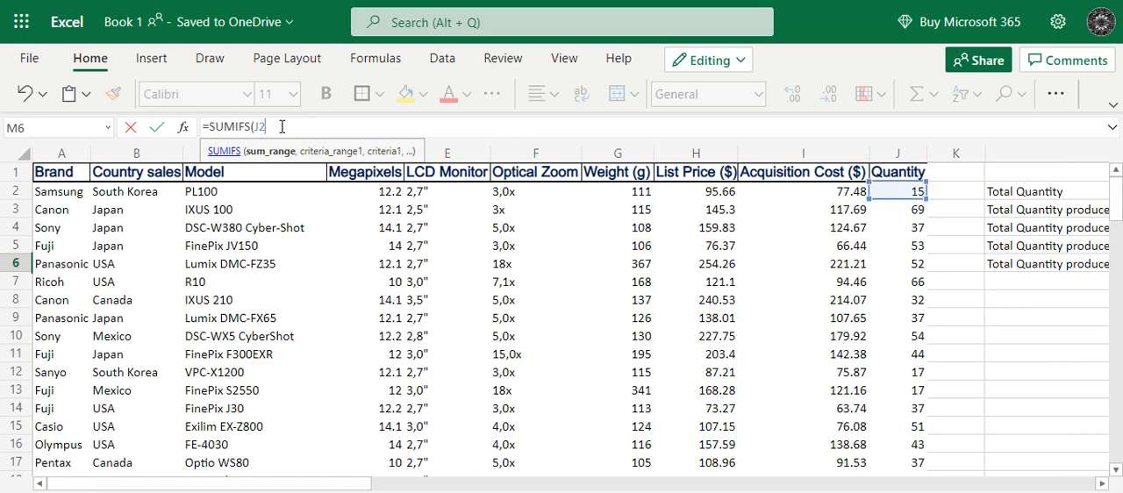
type(":J51")
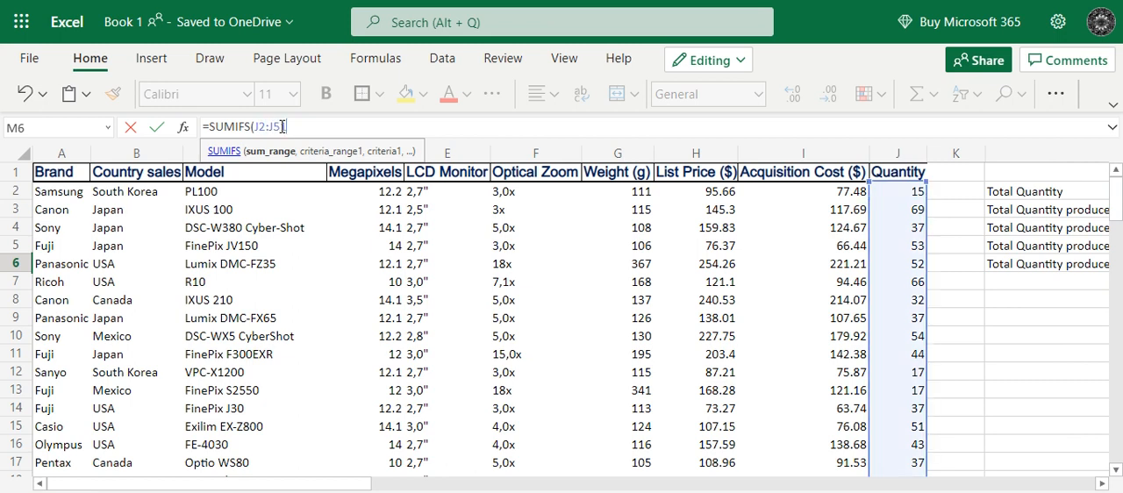
type(",")
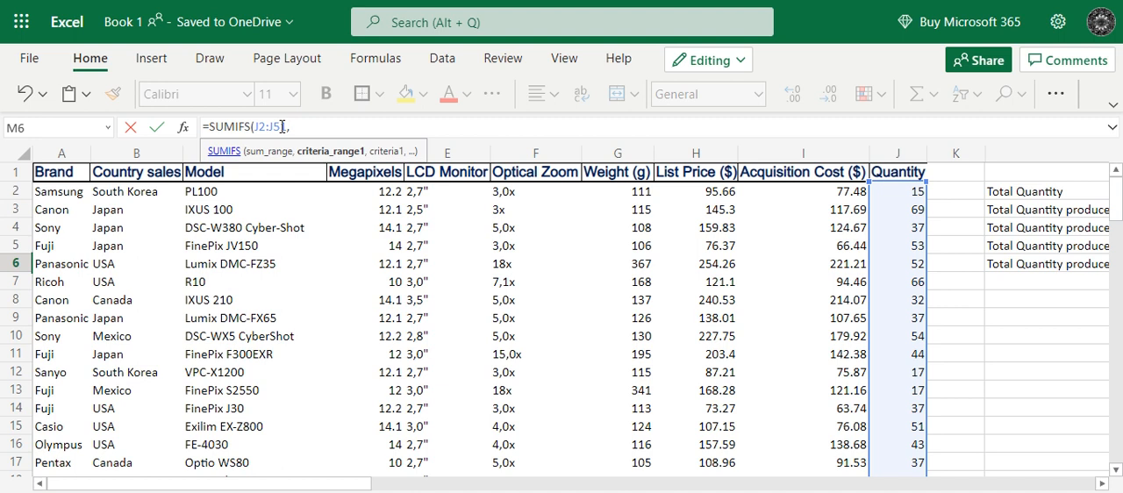
type("1")
Add the Brand cells A2:A51 as the first SUMIFS criteria range with the criterion "Panasonic".
left_click_drag(365, 487, 130, 480)
type("A2:A51")
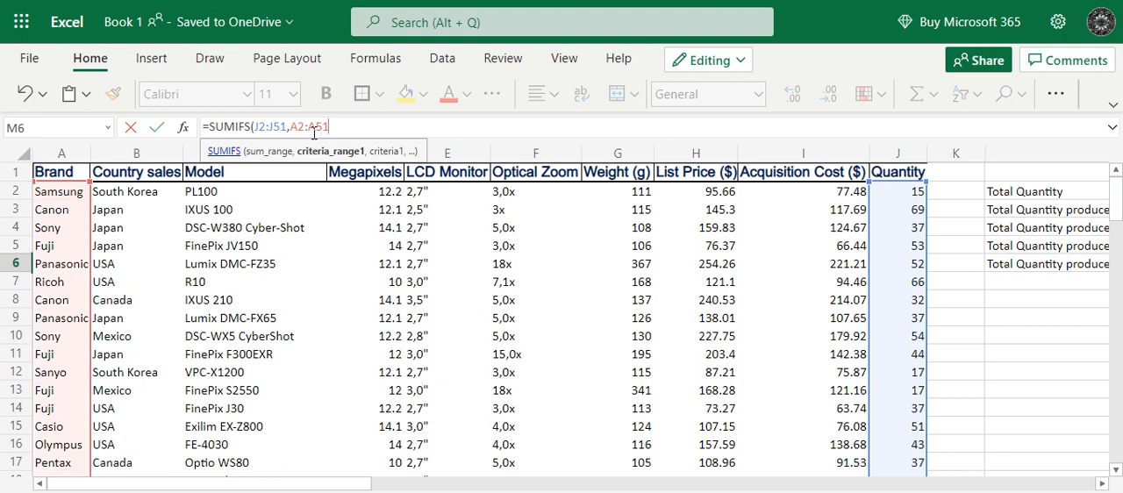
type(",")
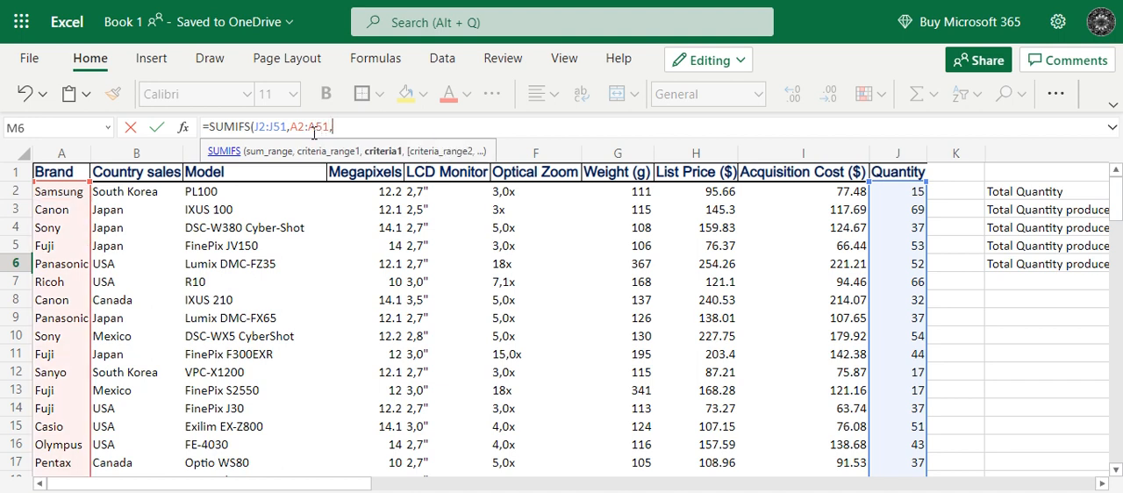
type("\"Panasonic\",")
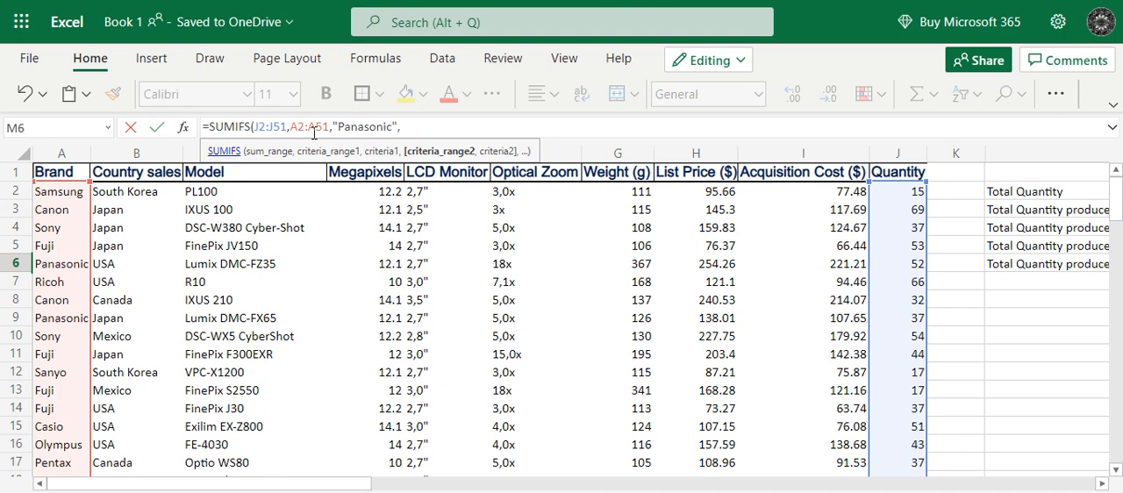
type("B2")
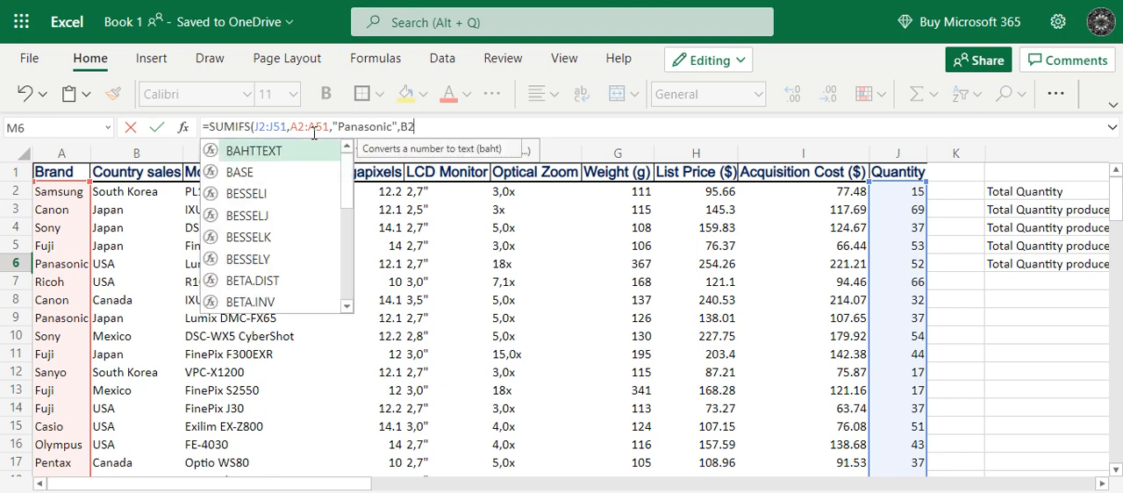
type(":B")
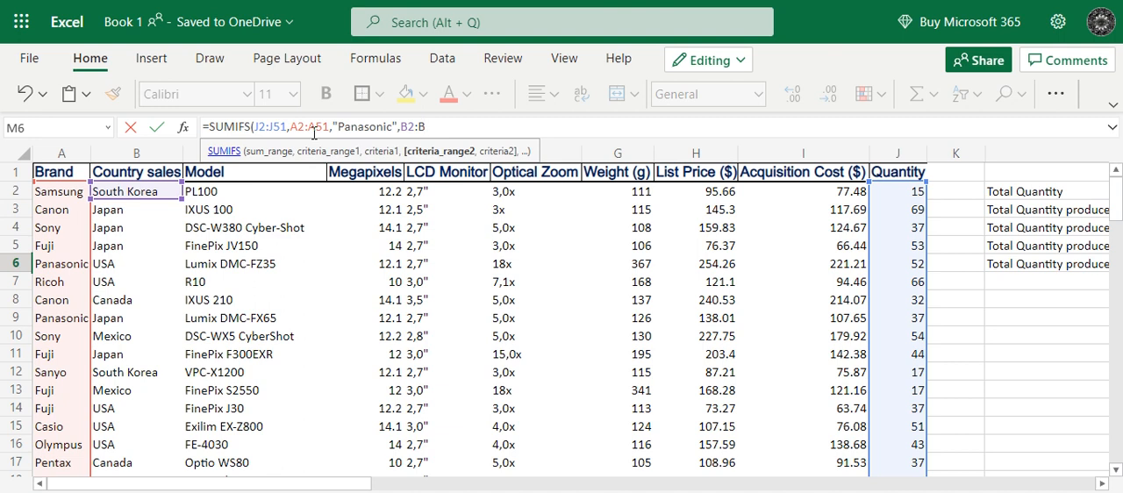
type("51,")
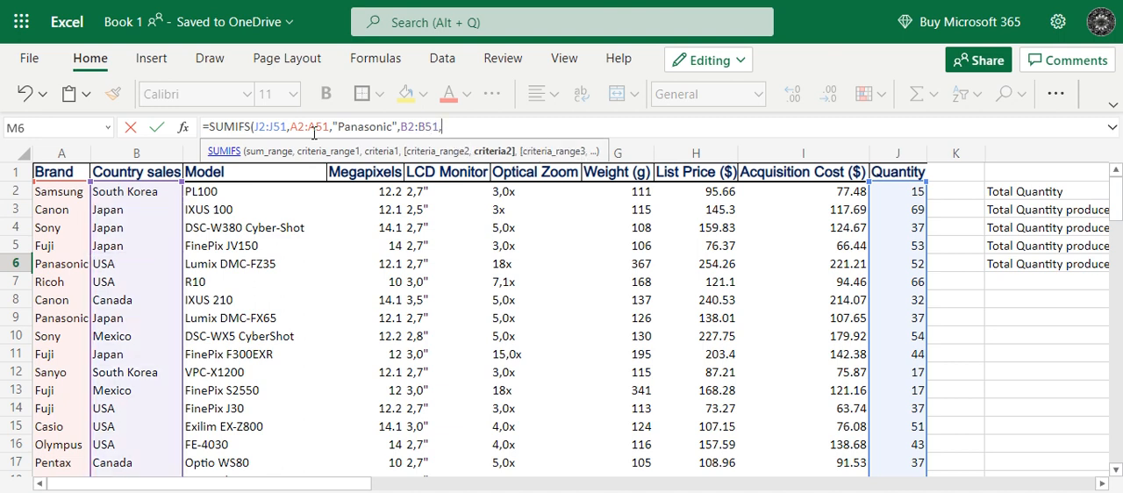
type("\"")
Add the Country sales cells B2:B51 as the second criteria range with the criterion "USA" and complete the SUMIFS formula in M6.
type("USA\")")
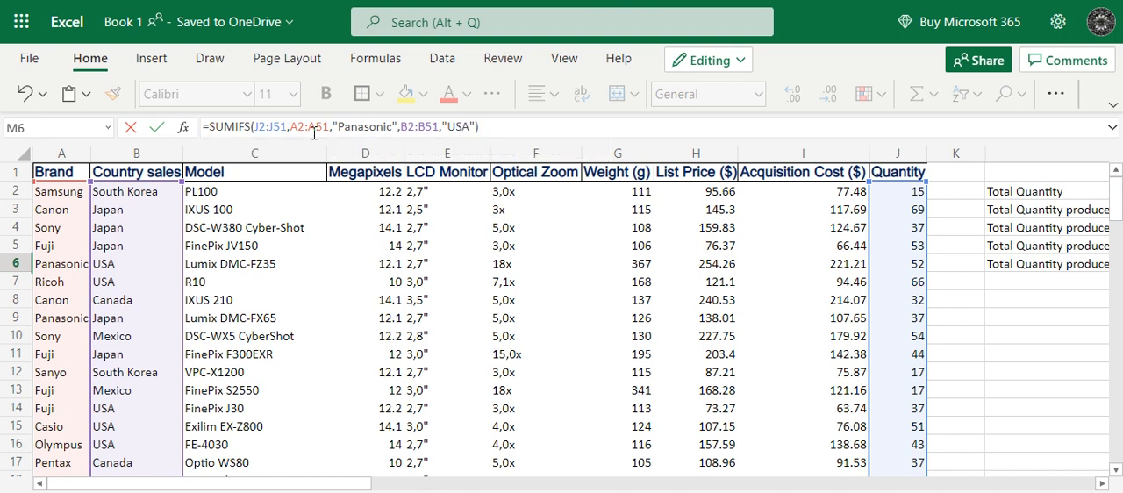
key("Return")
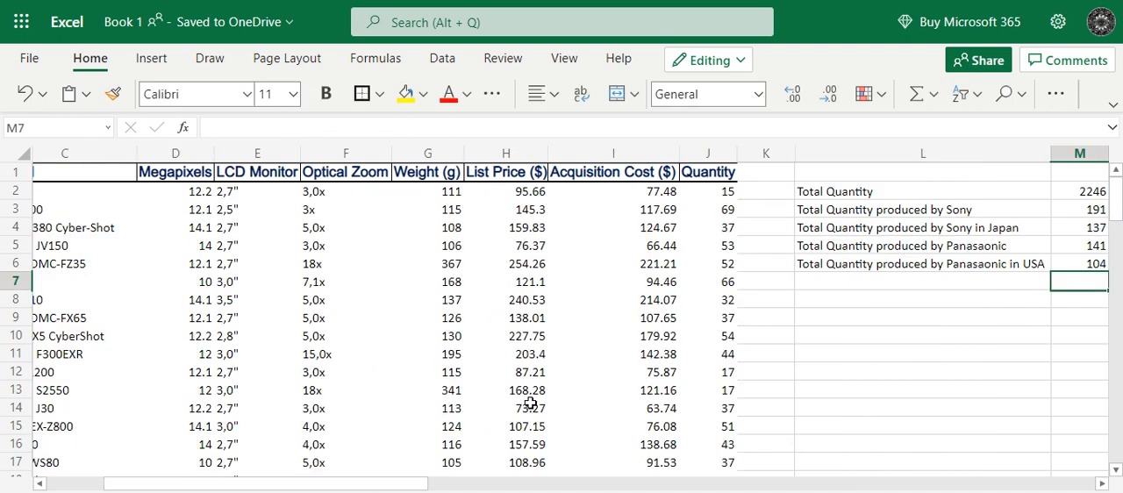
left_click_drag(387, 487, 496, 487)
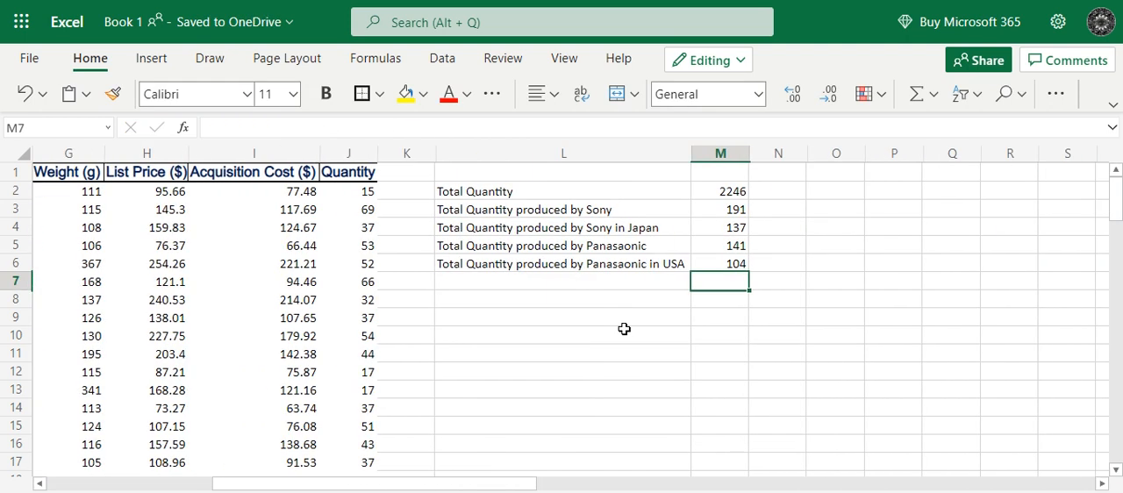
left_click(715, 264)
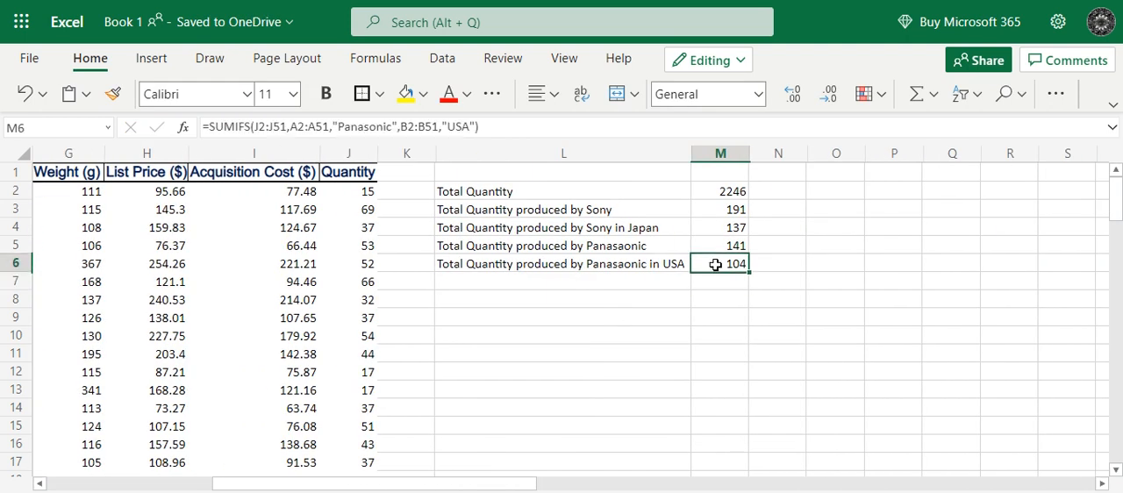
Check the brand, country and quantity of the Panasonic USA sale in row 6 against the total label in L6.
left_click(519, 268)
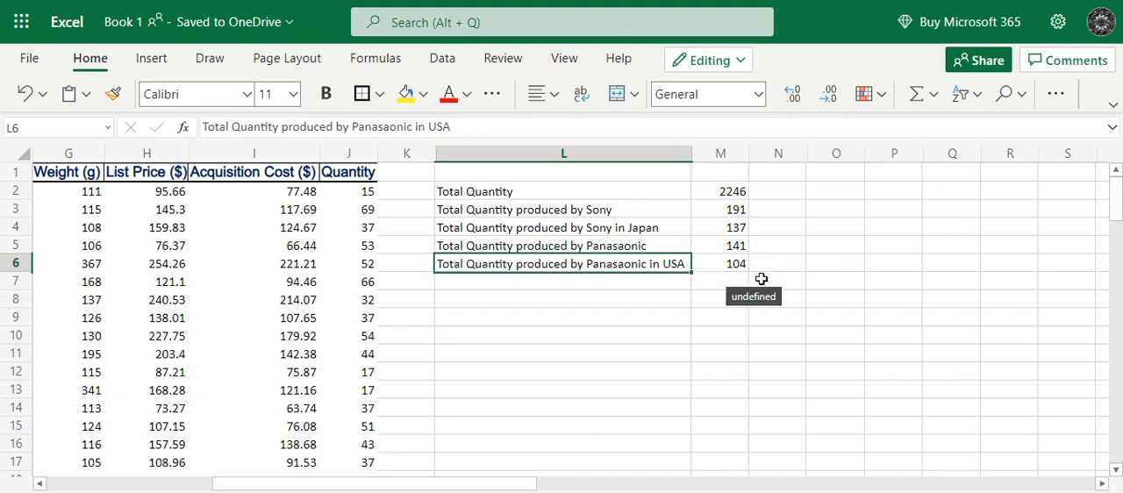
left_click_drag(415, 489, 164, 490)
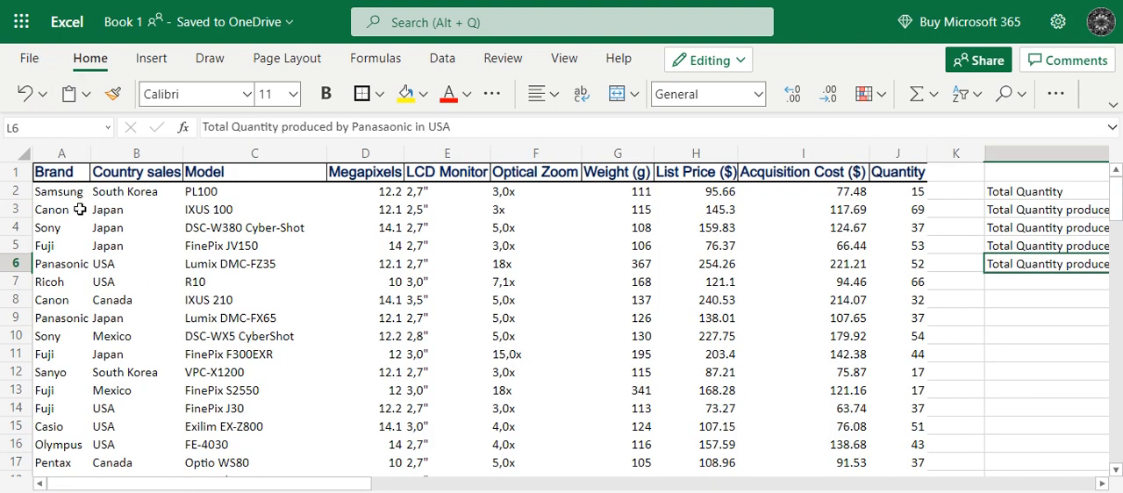
left_click(73, 264)
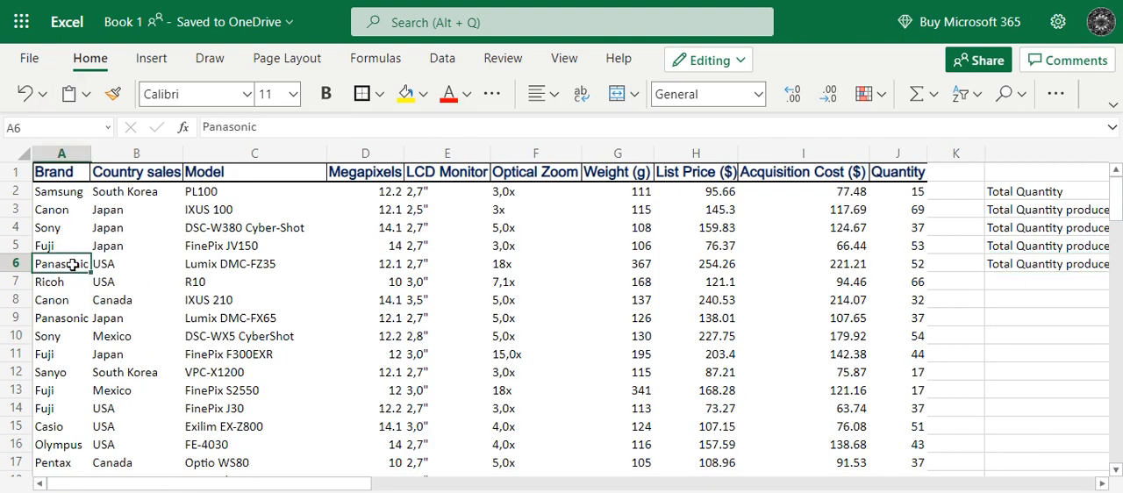
left_click(157, 264)
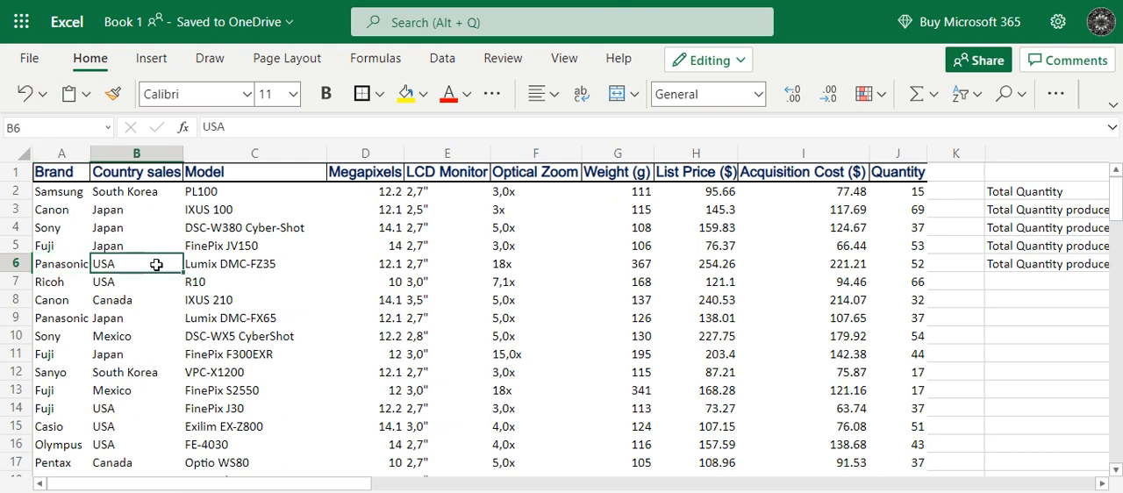
key("Right")
key("Right")
key("Right")
key("Right")
key("Right")
key("Right")
key("Right")
key("Right")
key("Right")
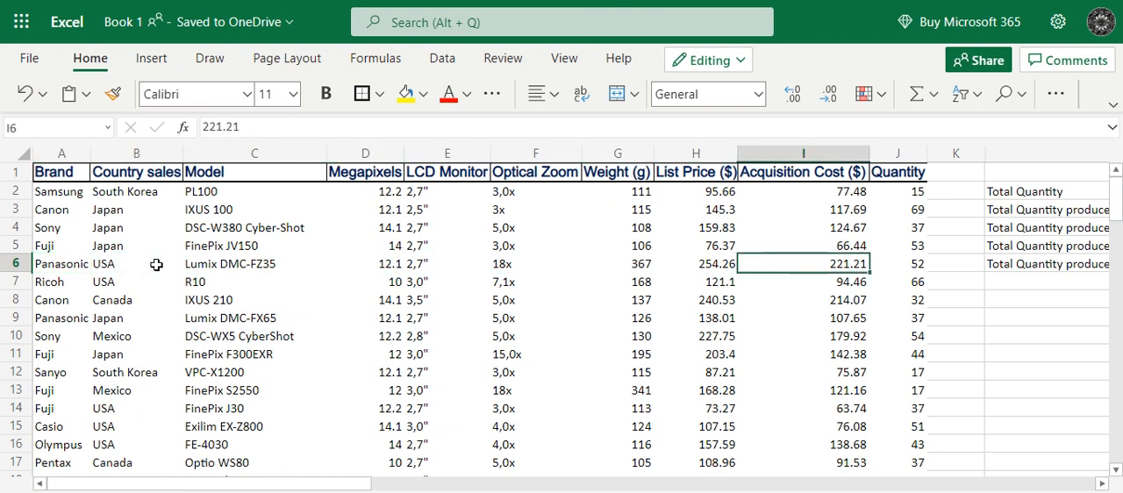
key("Left")
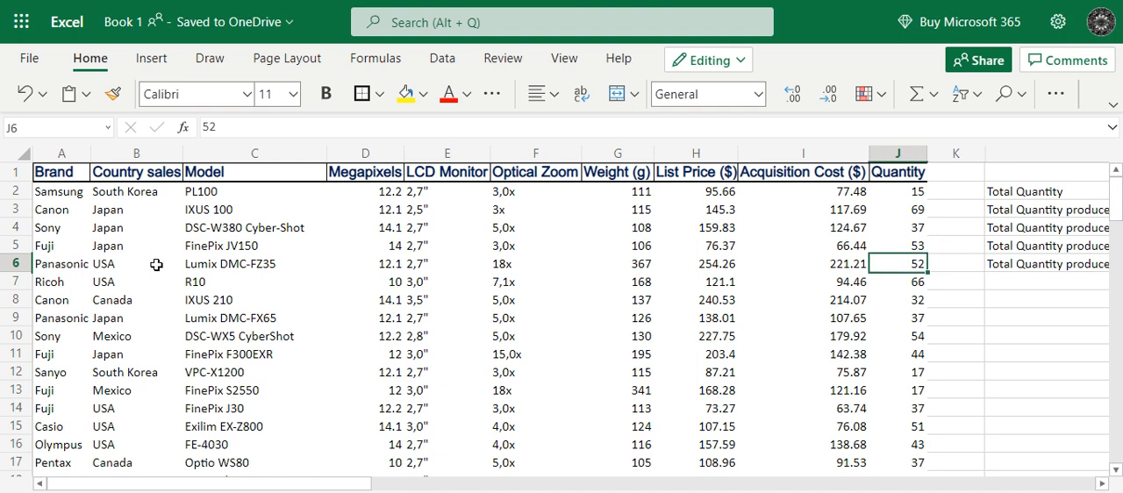
Look down the Brand column from row 6 for a further Panasonic entry sold in USA.
left_click(74, 267)
key("Down")
key("Down")
key("Down")
key("Down")
key("Down")
key("Down")
key("Down")
key("Down")
key("Down")
key("Down")
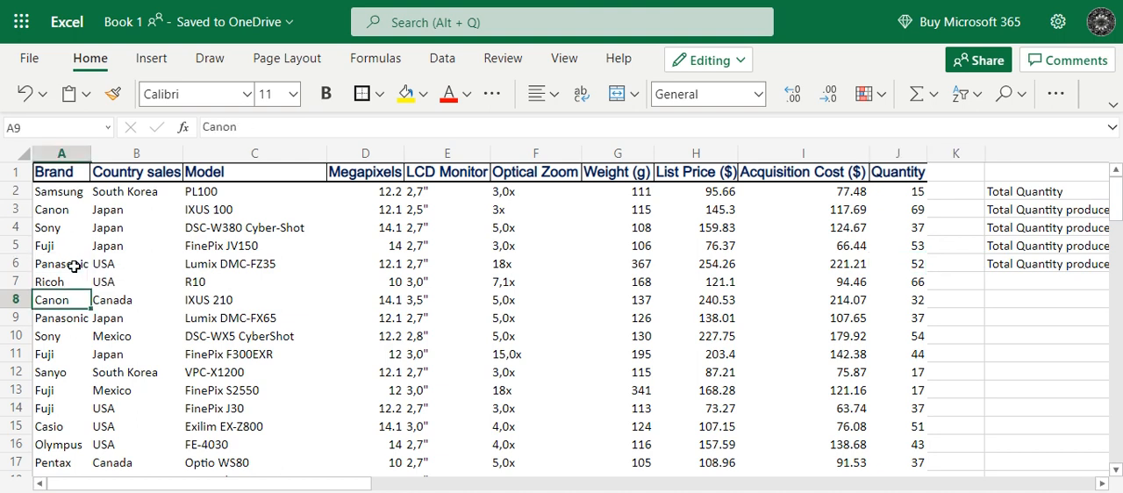
key("Down")
key("Down")
key("Down")
key("Down")
key("Down")
key("Down")
key("Down")
key("Down")
key("Down")
key("Down")
key("Down")
key("Down")
key("Down")
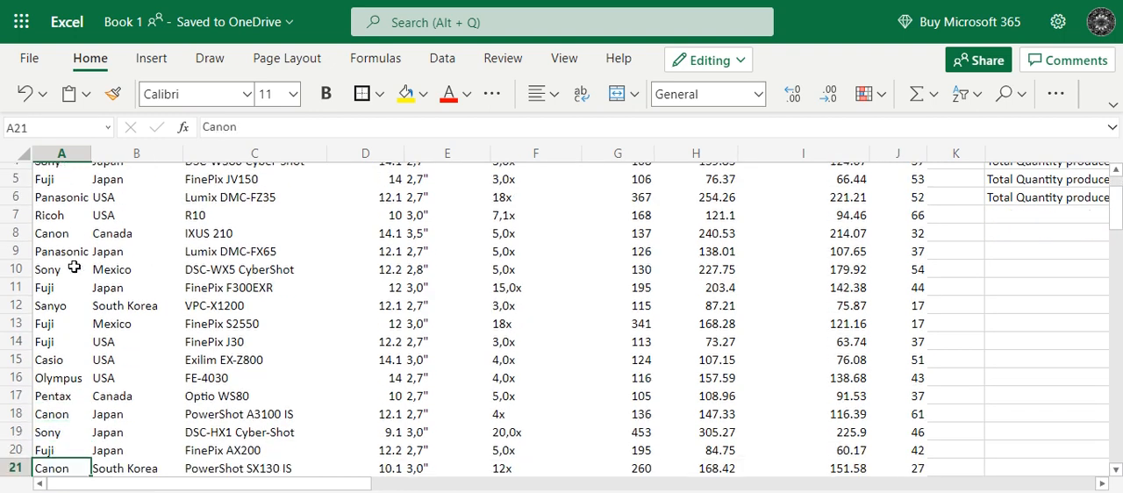
key("Down")
key("Down")
key("Down")
key("Down")
key("Down")
key("Down")
key("Down")
key("Down")
key("Down")
key("Down")
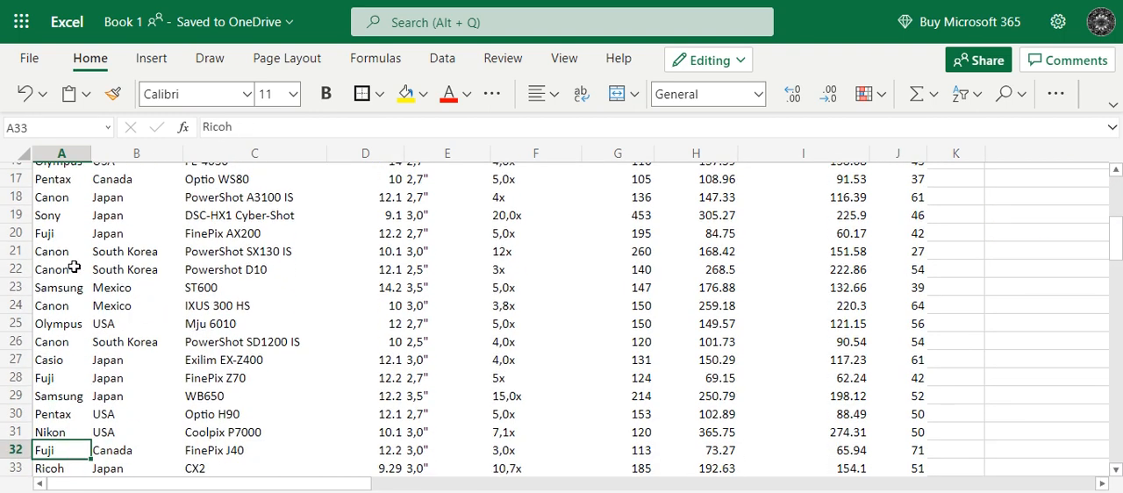
key("Down")
key("Down")
key("Down")
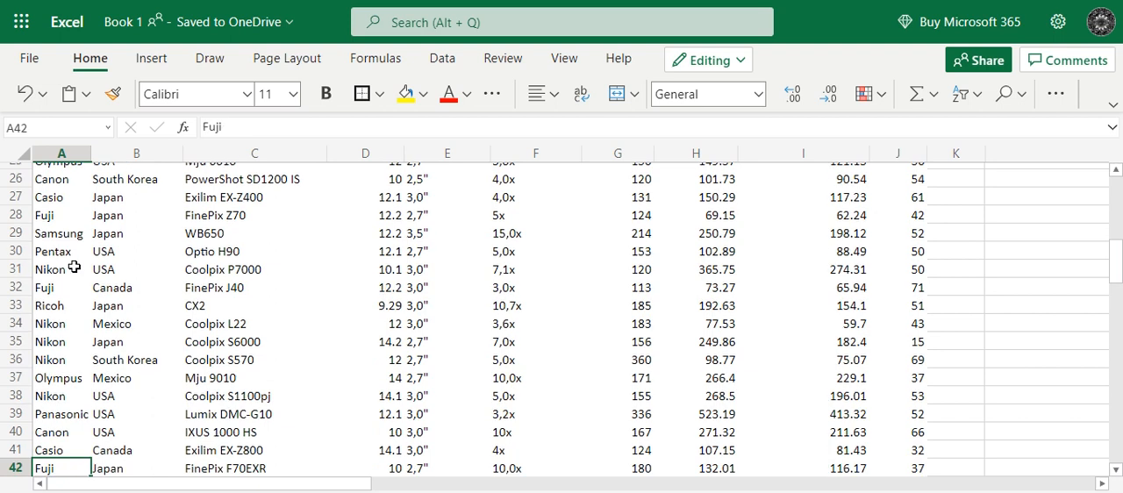
key("Up")
key("Up")
key("Up")
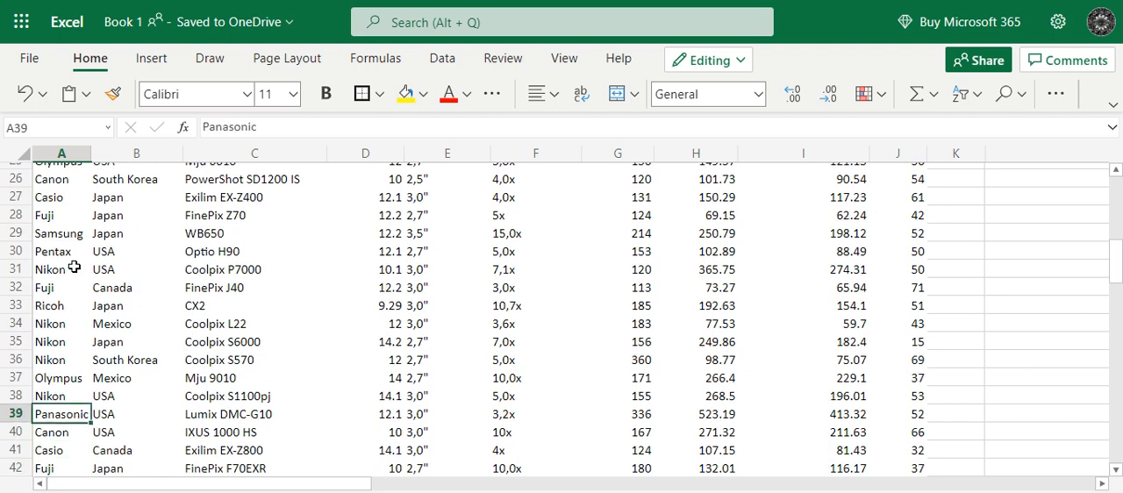
Examine the country and quantity of the Panasonic Lumix DMC-G10 row and compare with the SUMIFS total in M6.
left_click(115, 418)
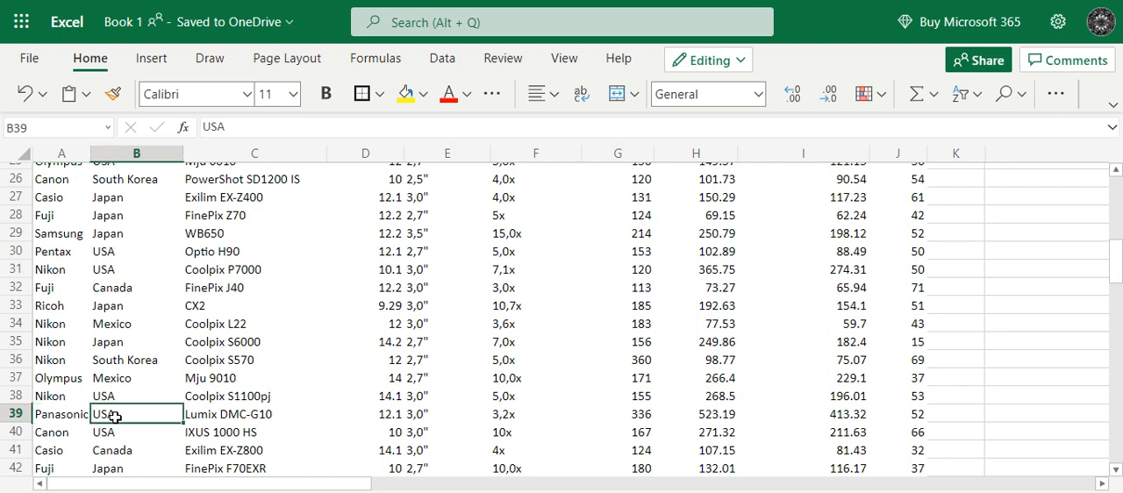
key("Right")
key("Right")
key("Right")
key("Right")
key("Right")
key("Right")
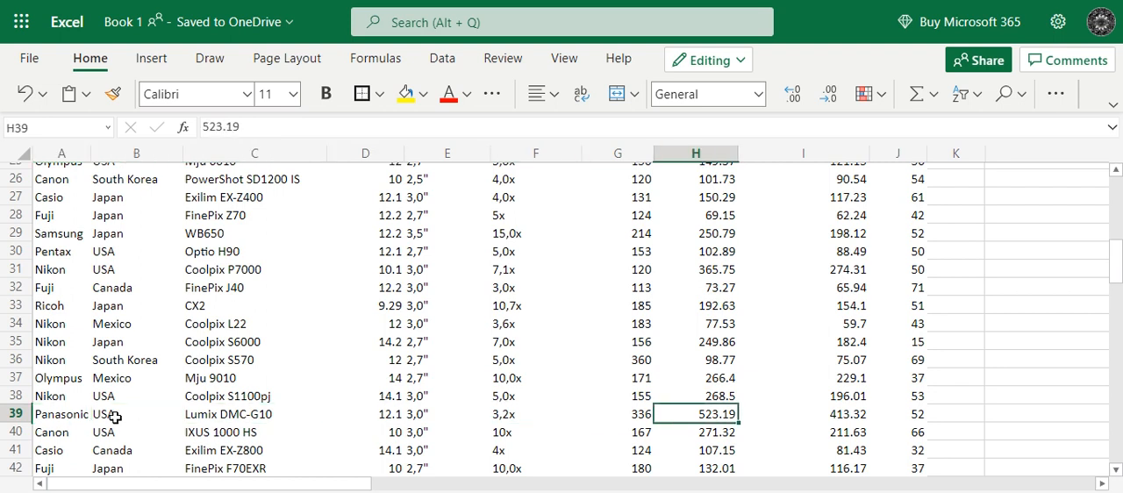
key("Right")
key("Right")
key("Right")
key("Left")
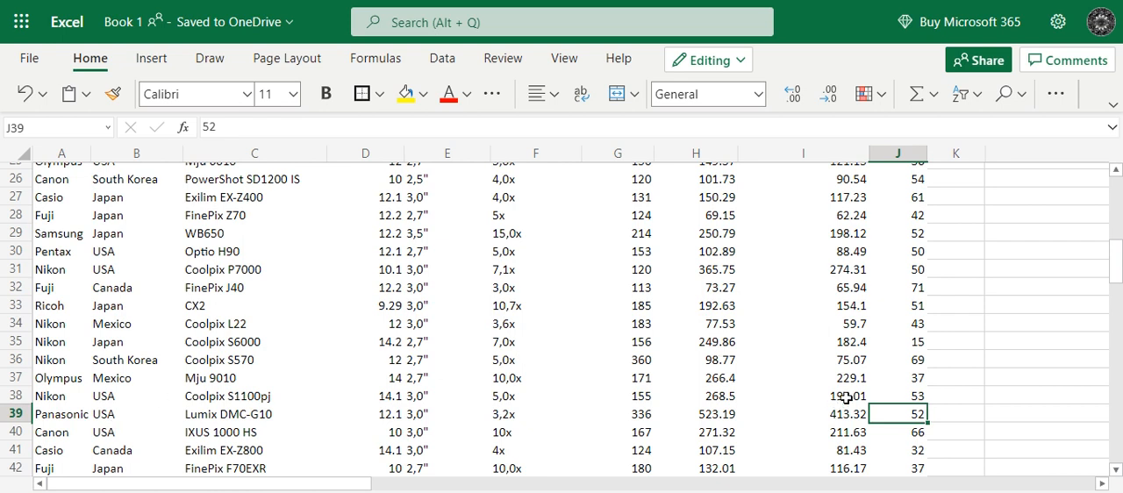
scroll(992, 387, "up", 8)
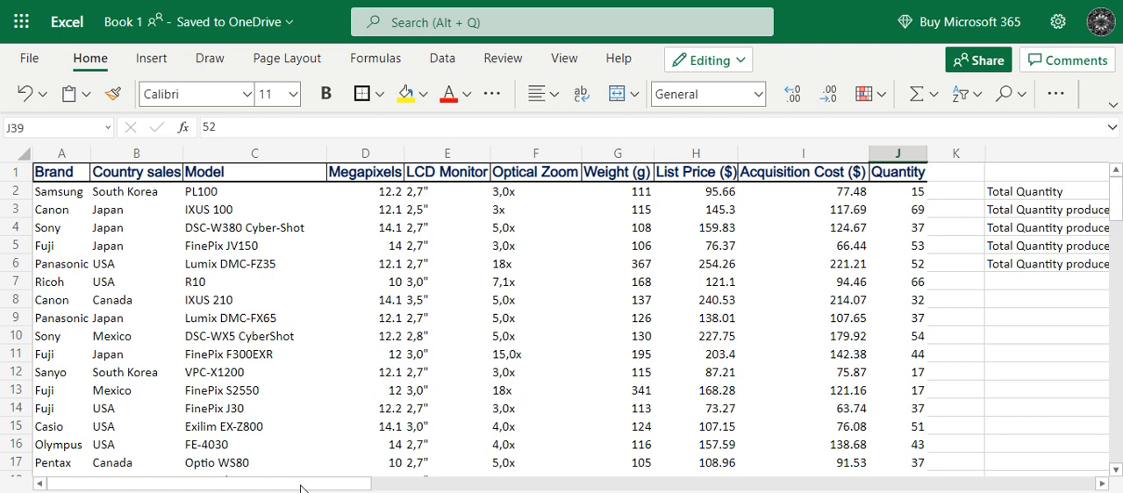
left_click_drag(297, 484, 421, 485)
left_click(875, 263)
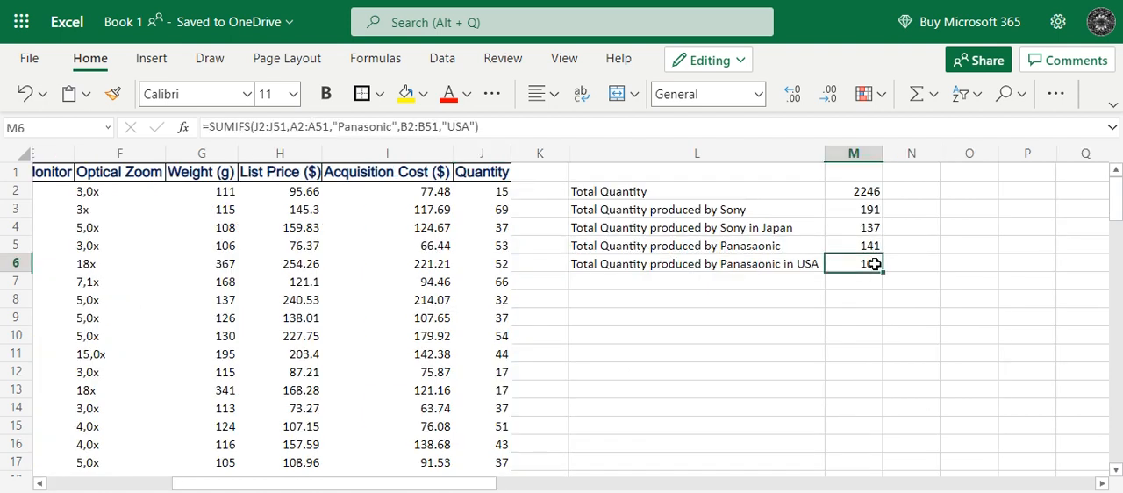
Review the SUMIF total in M5 and look through the Brand and Country sales columns for every Panasonic row.
left_click(868, 246)
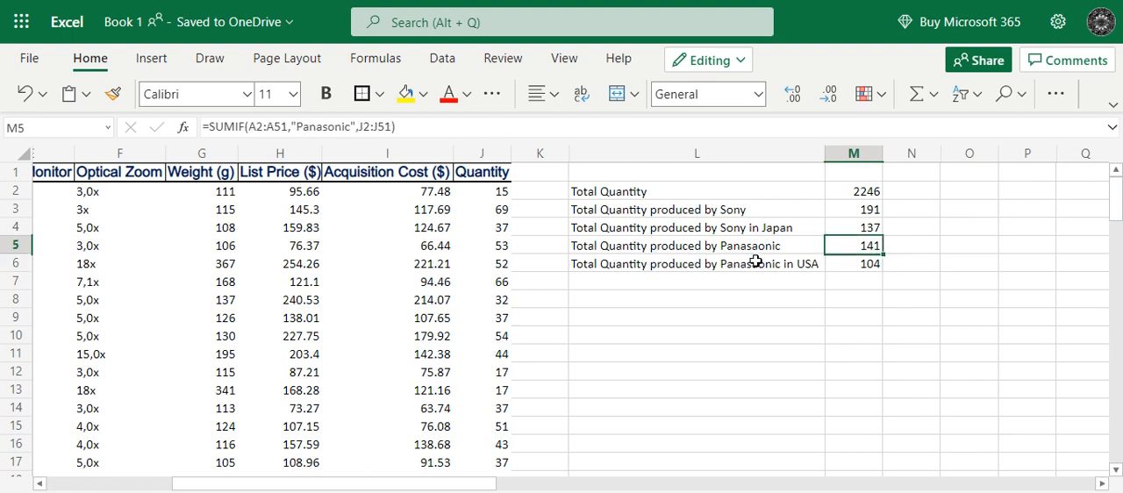
left_click_drag(405, 489, 194, 489)
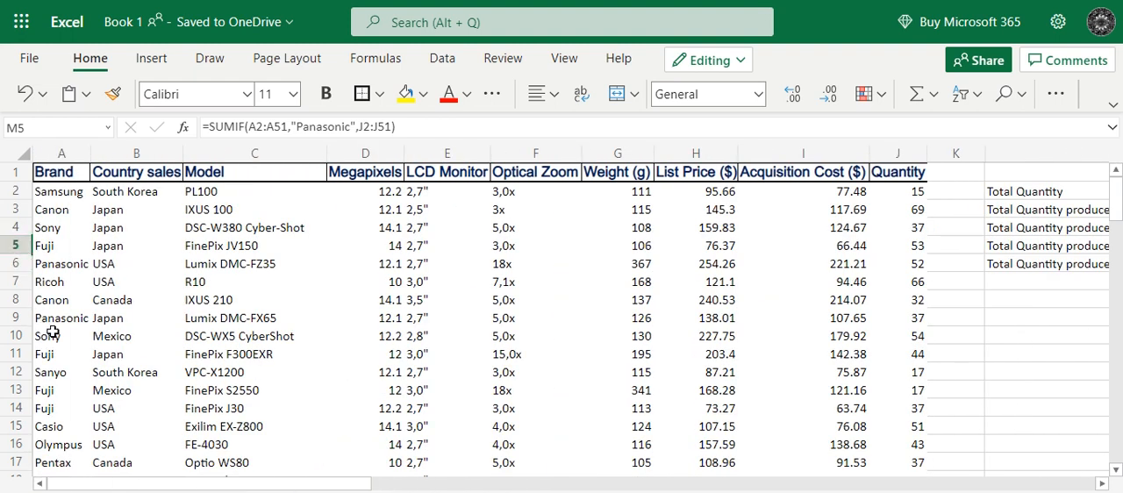
left_click(71, 264)
left_click(105, 263)
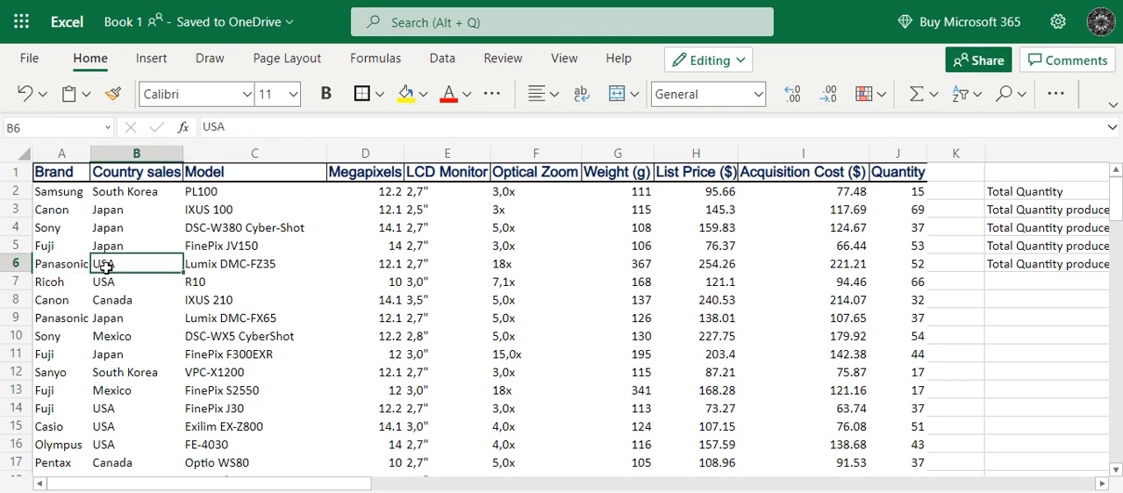
left_click(87, 321)
left_click(112, 317)
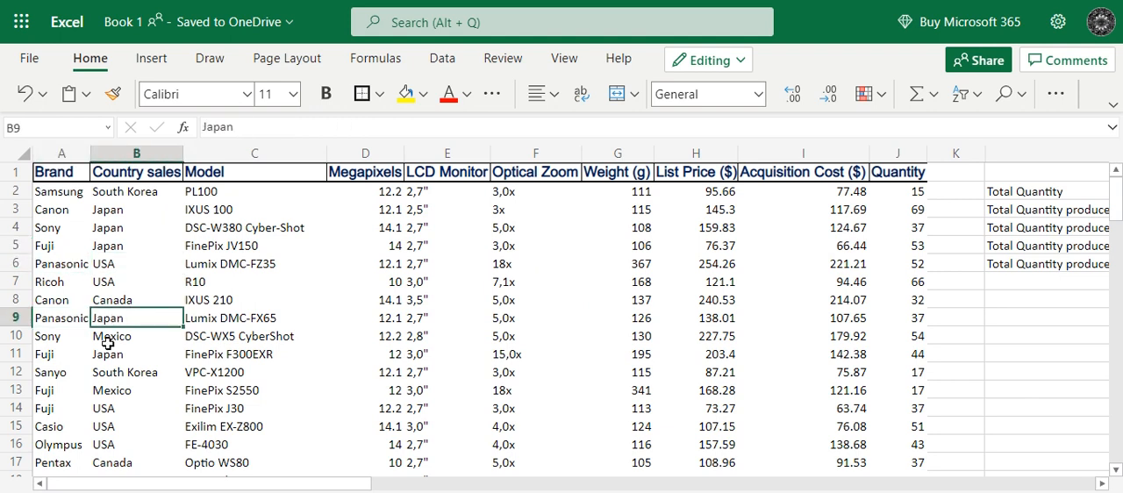
scroll(69, 386, "down", 2)
scroll(68, 387, "down", 5)
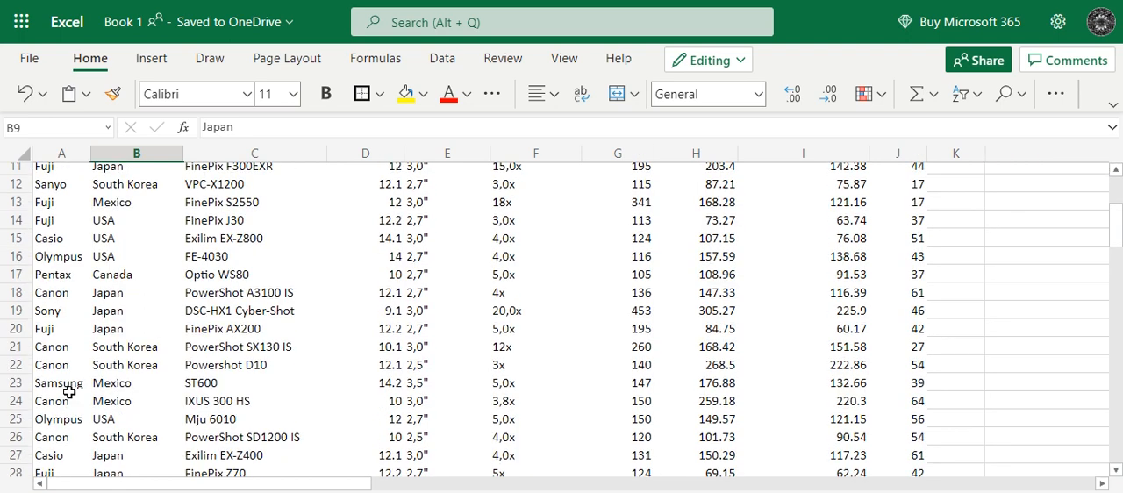
scroll(69, 393, "down", 2)
scroll(68, 393, "up", 7)
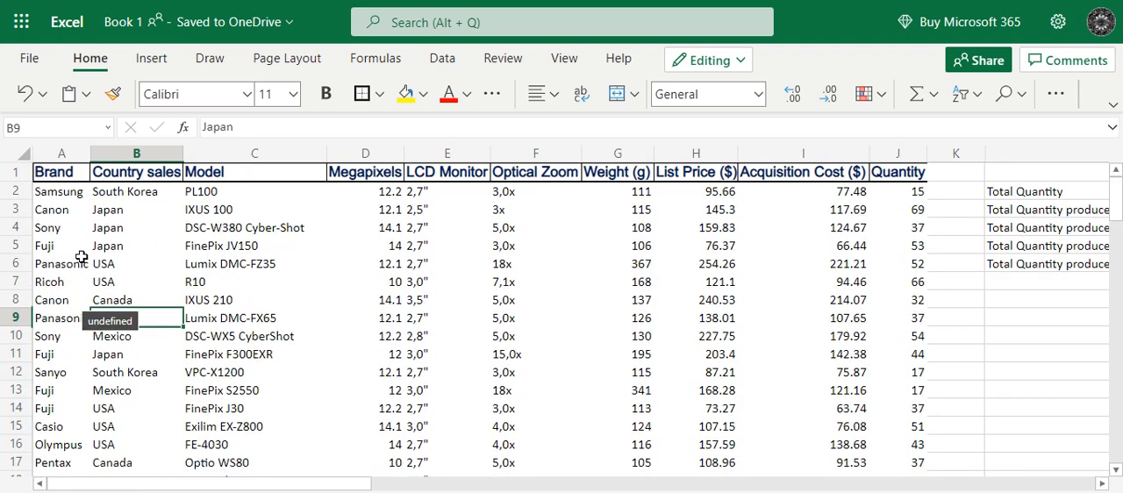
Examine the quantities of the Panasonic sales in USA and Japan in rows 6 and 9.
left_click(136, 264)
key("Right")
key("Right")
key("Right")
key("Right")
key("Right")
key("Right")
key("Right")
key("Right")
key("Right")
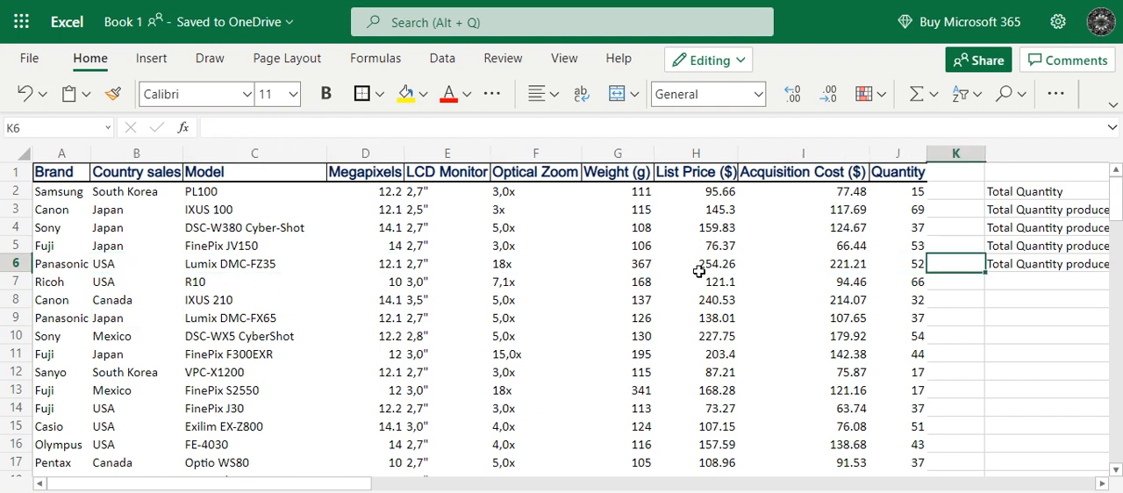
left_click(888, 265)
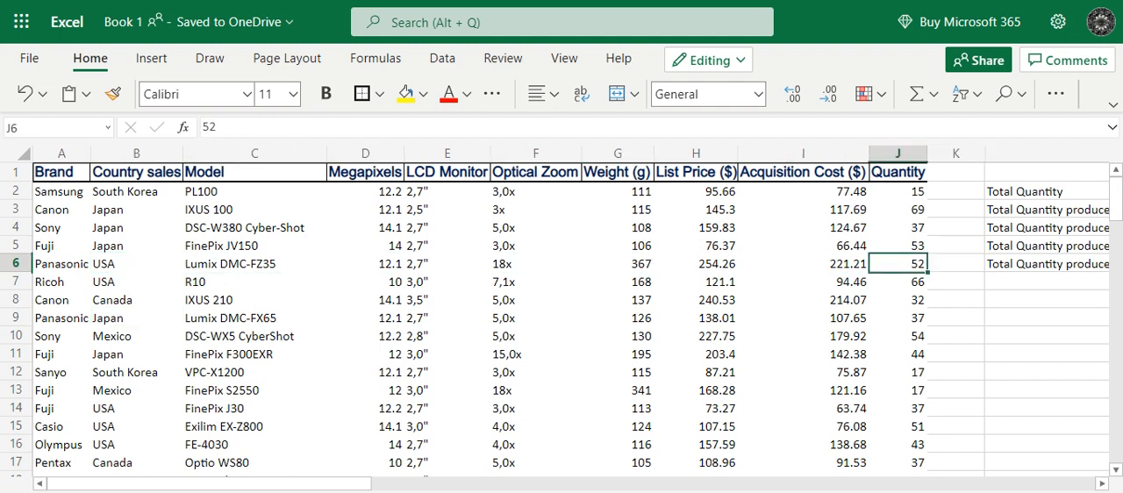
left_click(50, 270)
left_click(57, 321)
left_click(114, 321)
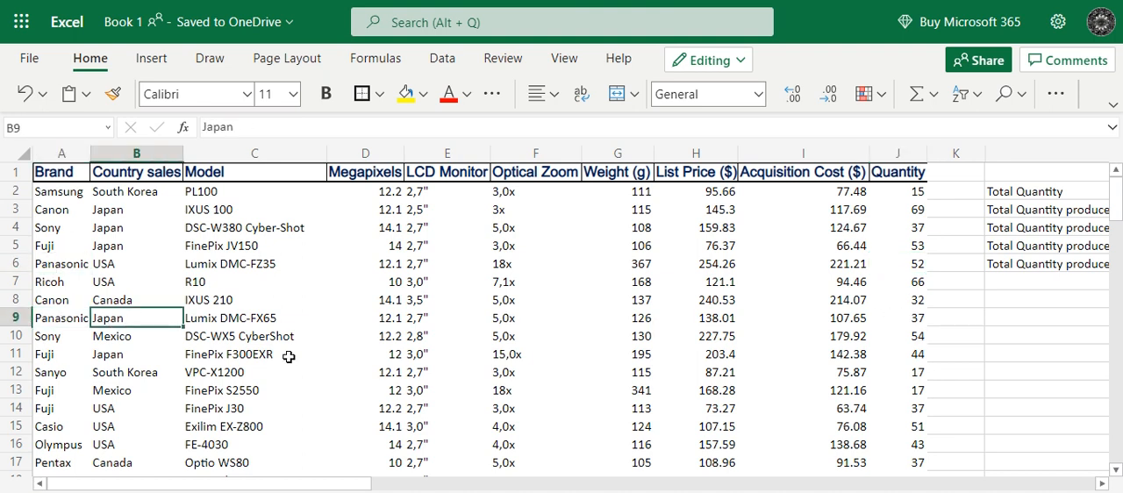
key("Right")
key("Right")
key("Right")
key("Right")
key("Right")
key("Right")
key("Right")
key("Right")
key("Right")
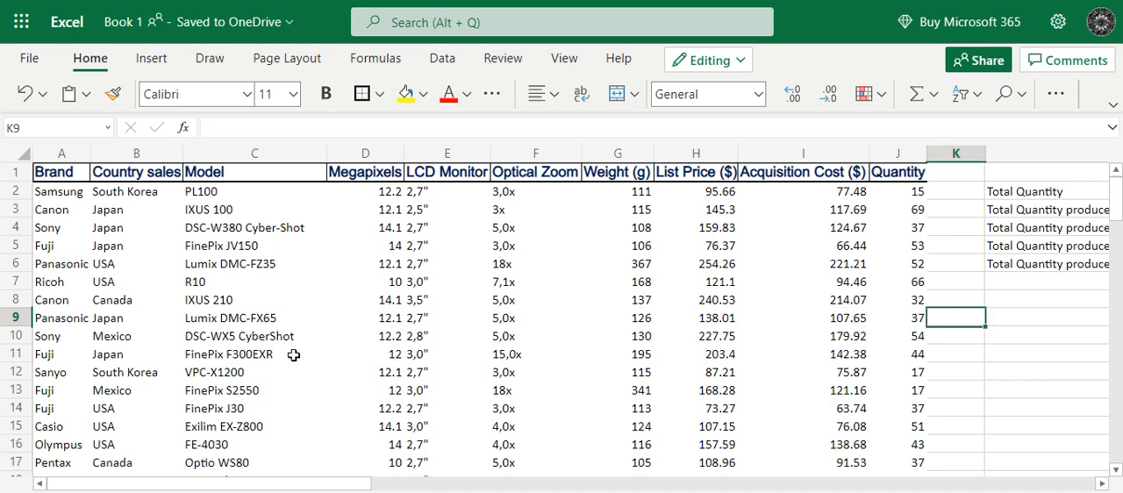
left_click(901, 318)
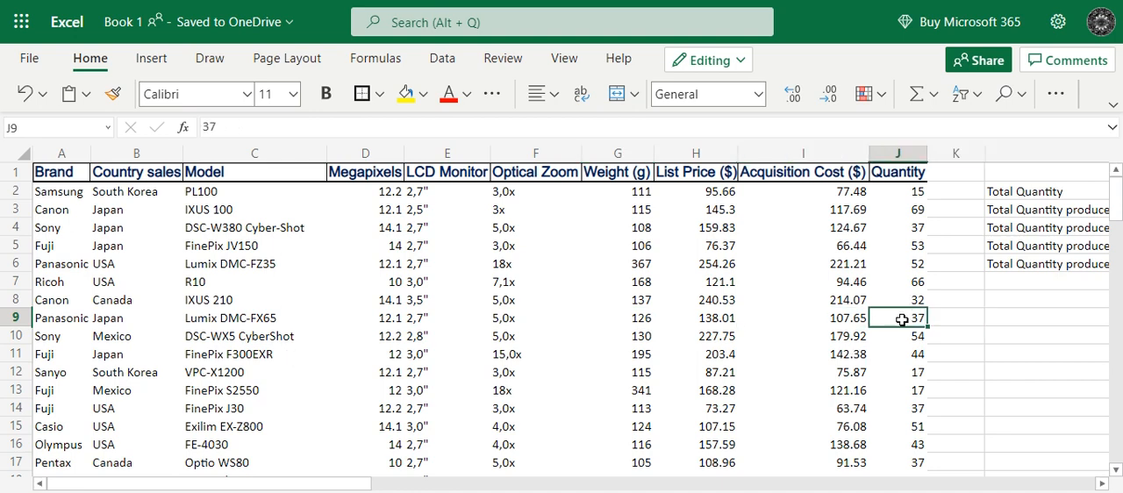
Find the Panasonic Lumix DMC-G10 row, read its quantity and compare the Panasonic rows with the SUMIF total in M5.
scroll(148, 379, "down", 3)
scroll(148, 379, "down", 8)
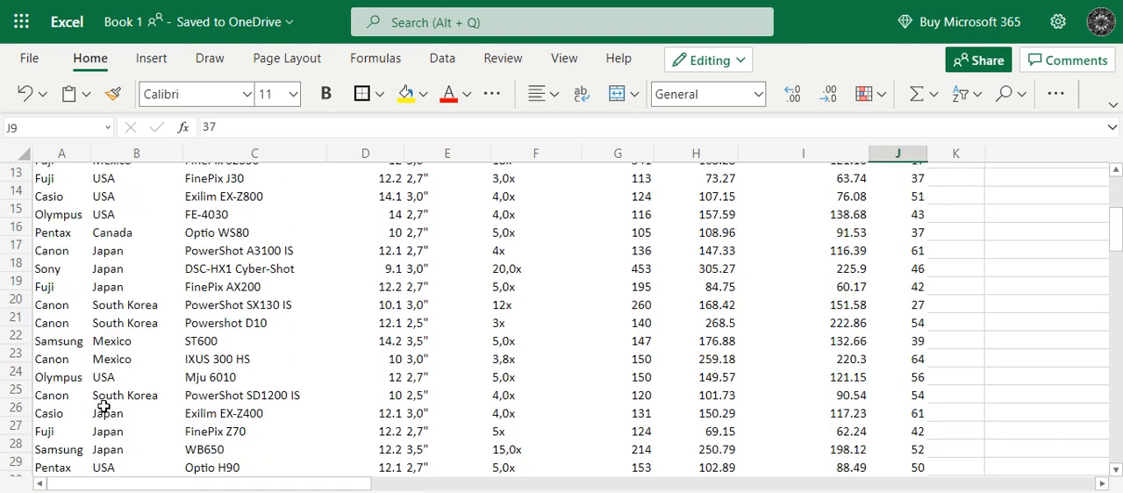
scroll(102, 409, "down", 5)
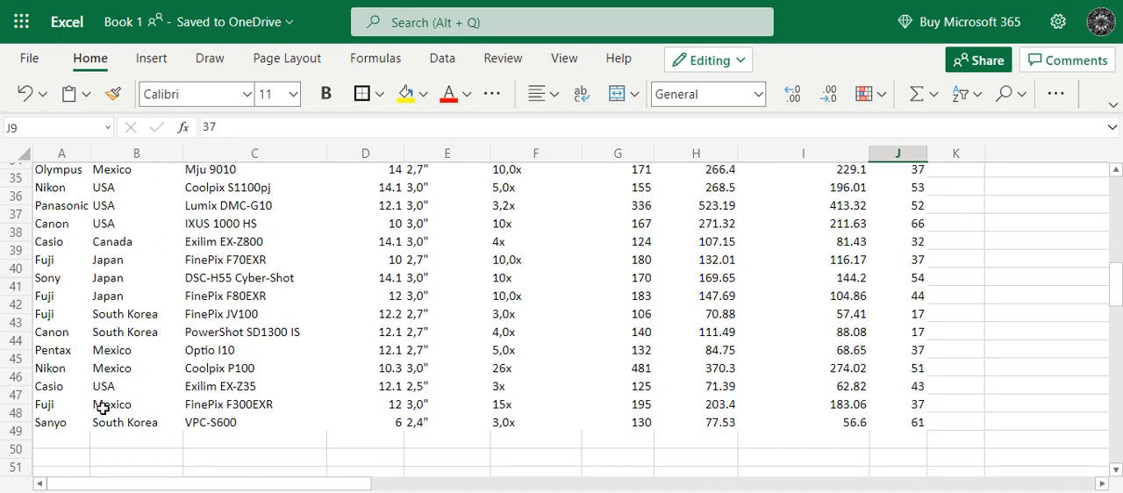
scroll(103, 408, "up", 4)
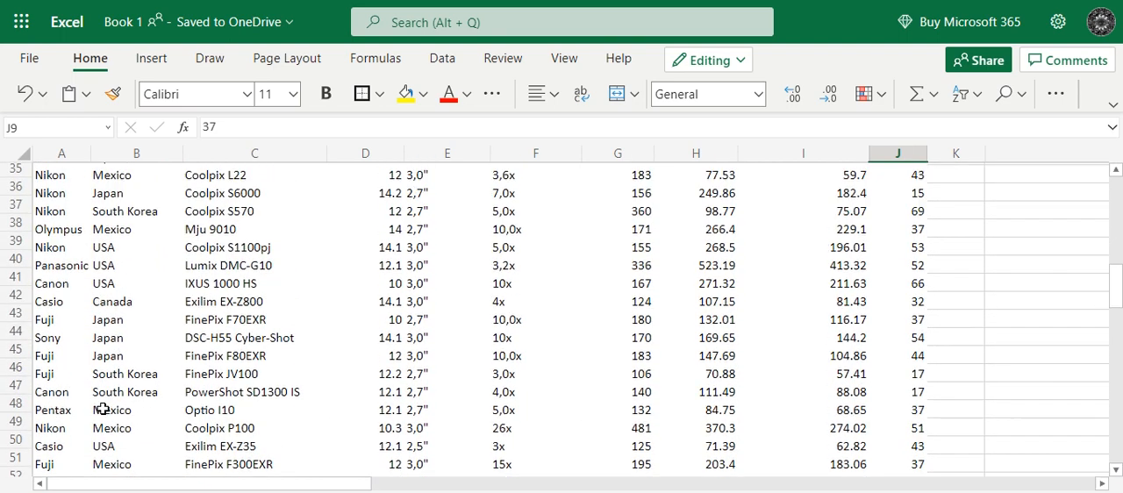
left_click_drag(76, 307, 75, 297)
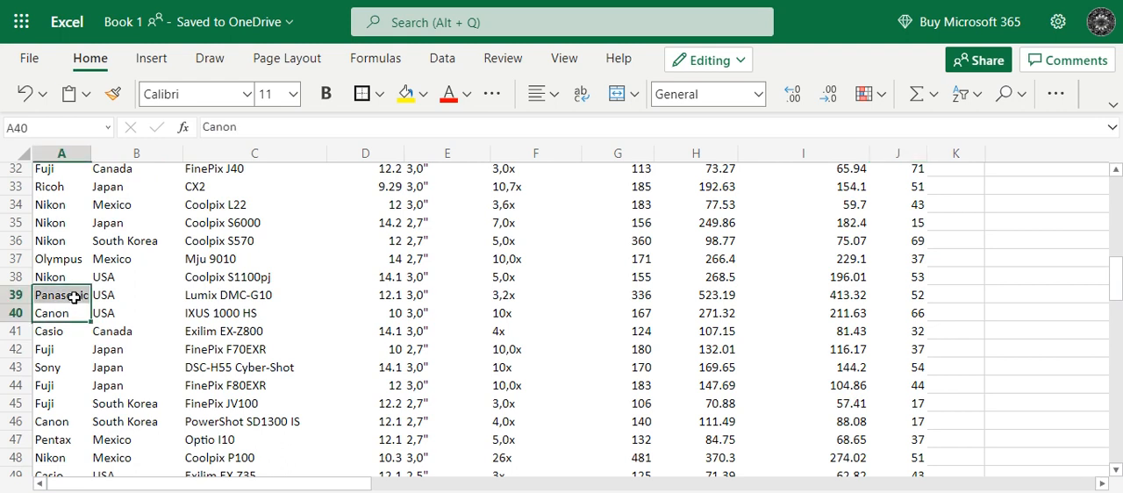
left_click(74, 298)
key("Right")
key("Right")
key("Right")
key("Right")
key("Right")
key("Right")
key("Right")
key("Right")
key("Right")
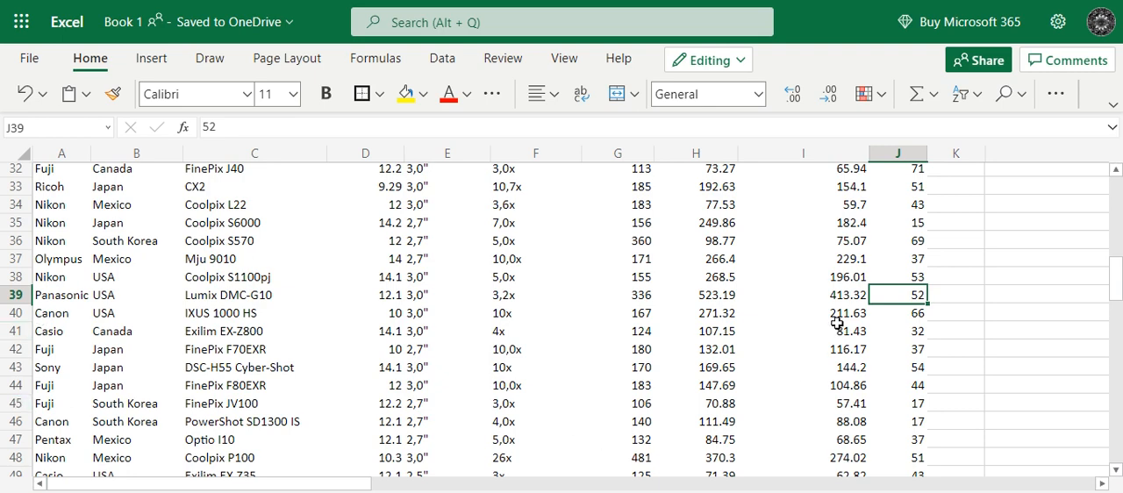
scroll(856, 323, "up", 10)
scroll(856, 323, "up", 1)
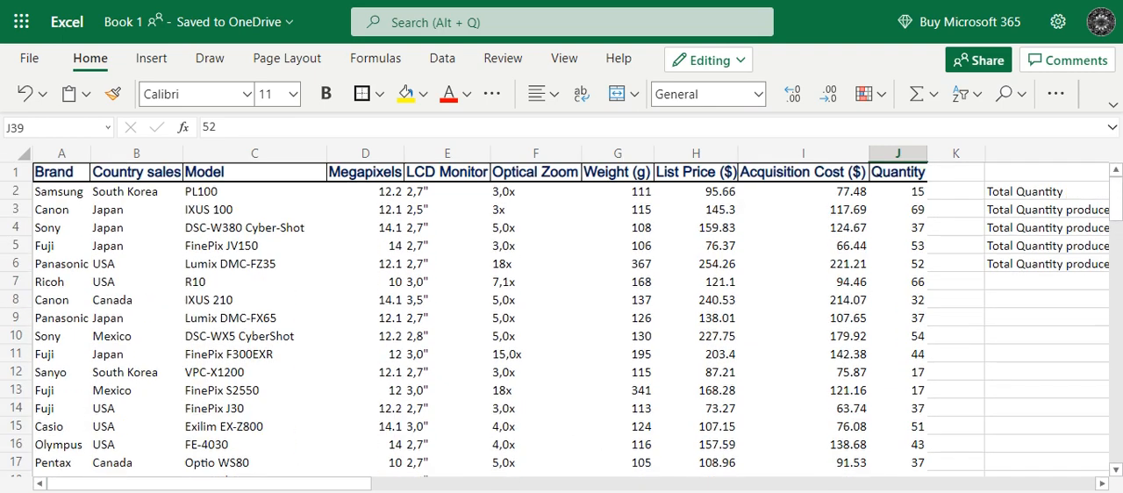
left_click_drag(347, 488, 439, 488)
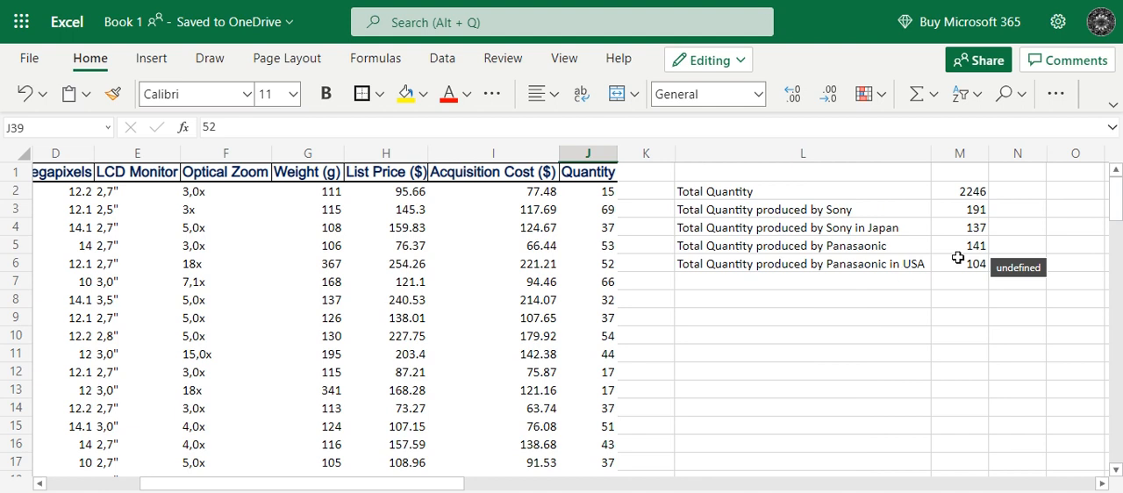
left_click(951, 244)
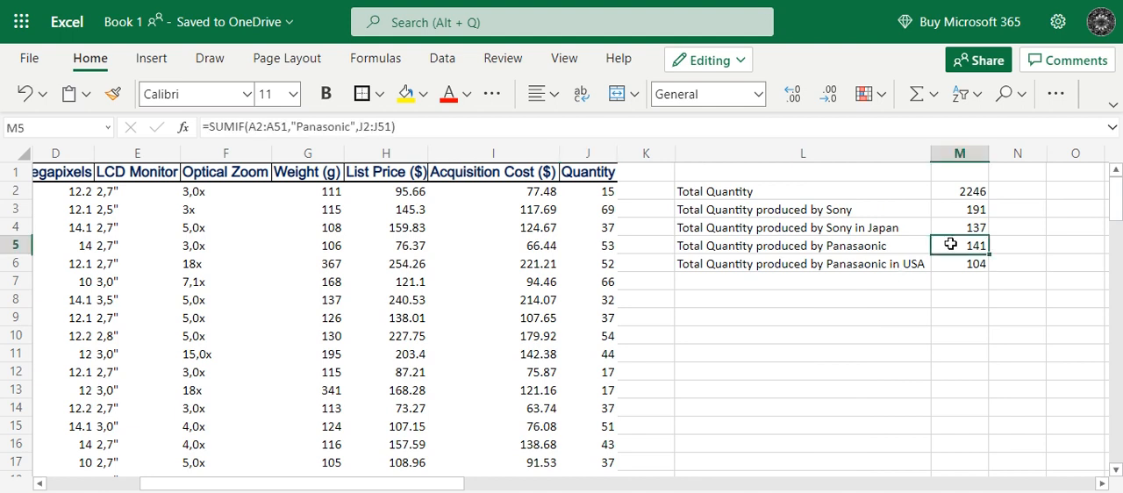